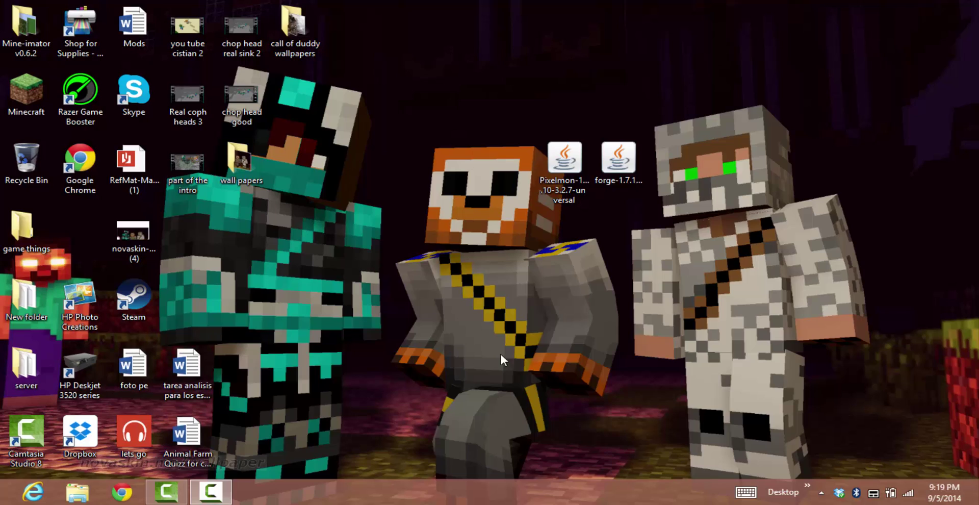
- Select the two installer files on the desktop and show the Pixelmon installer's full name
left_click_drag(731, 219, 512, 157)
left_click(539, 239)
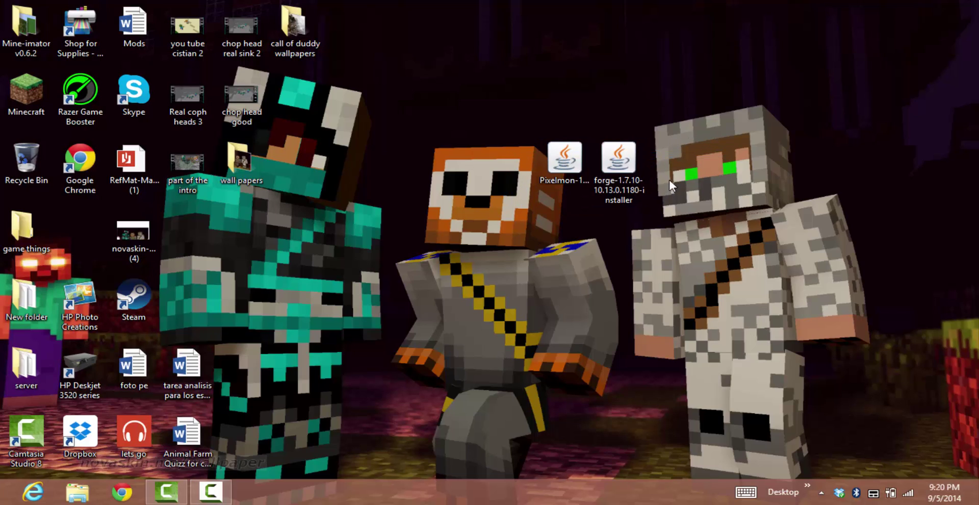
left_click_drag(660, 173, 537, 155)
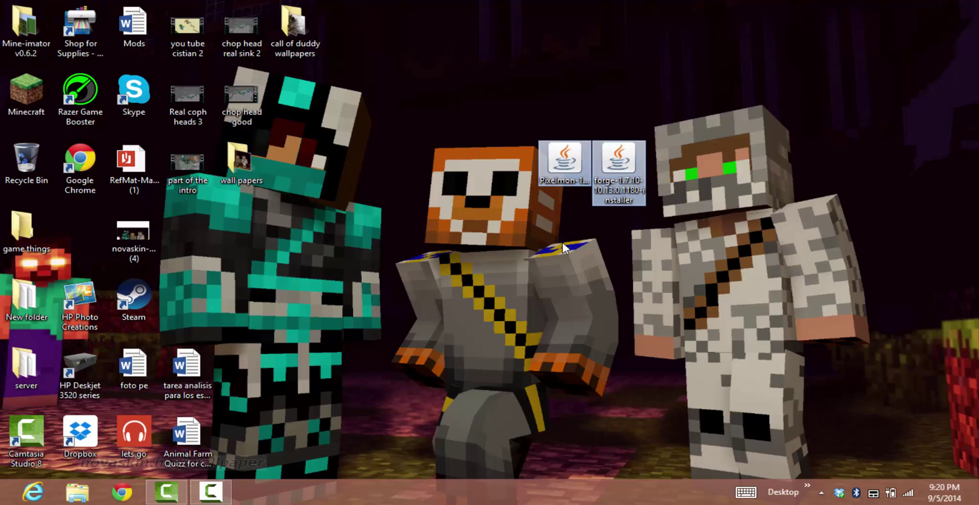
left_click(569, 253)
left_click(541, 171)
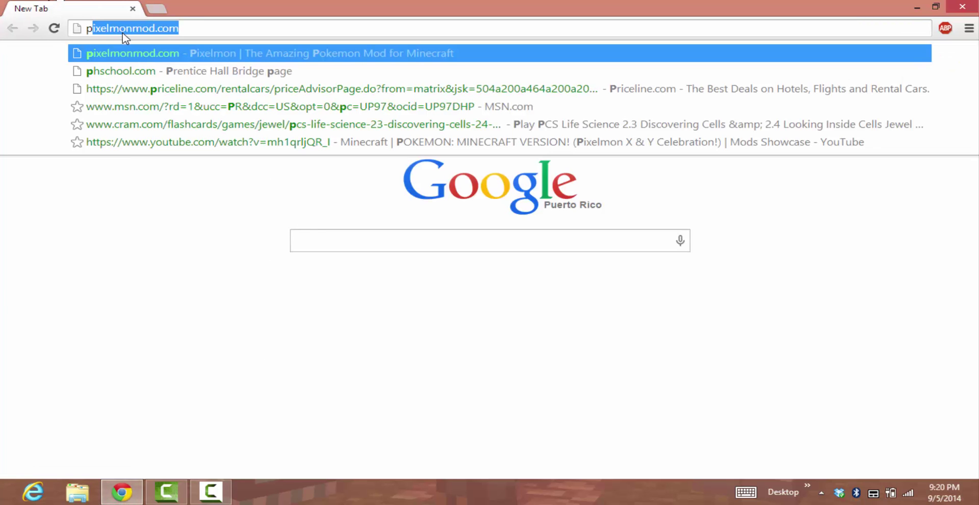
- Load pixelmonmod.com and open its Downloads page at the 3.2.7 - 1.7.10 row
key("Return")
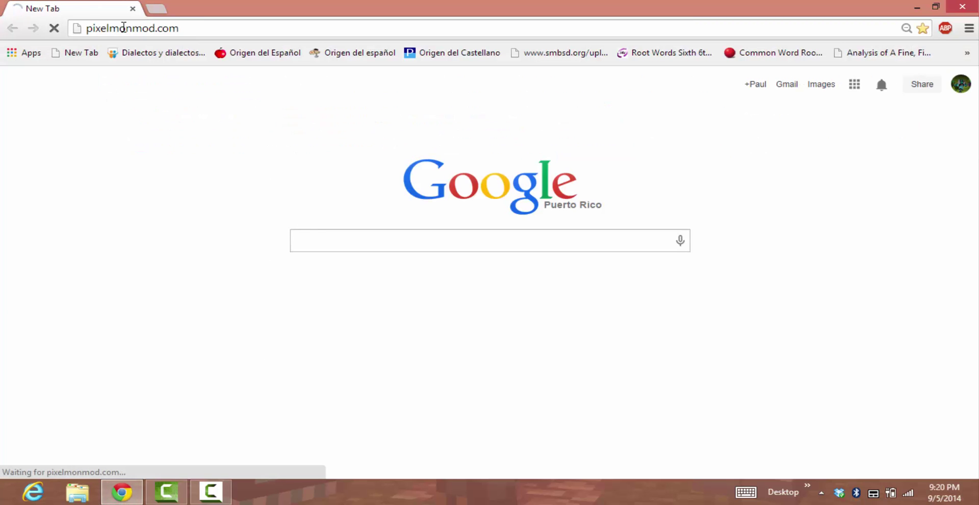
scroll(506, 167, "down", 3)
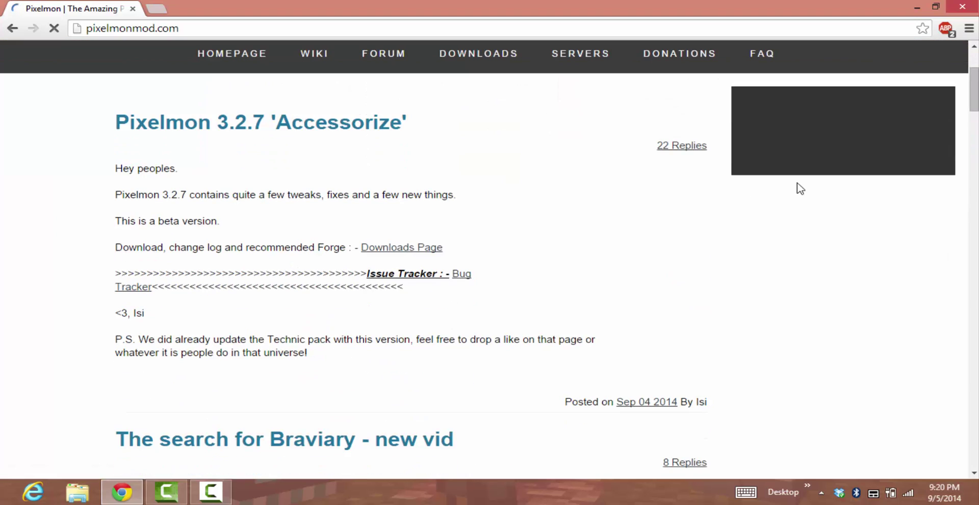
scroll(843, 190, "up", 2)
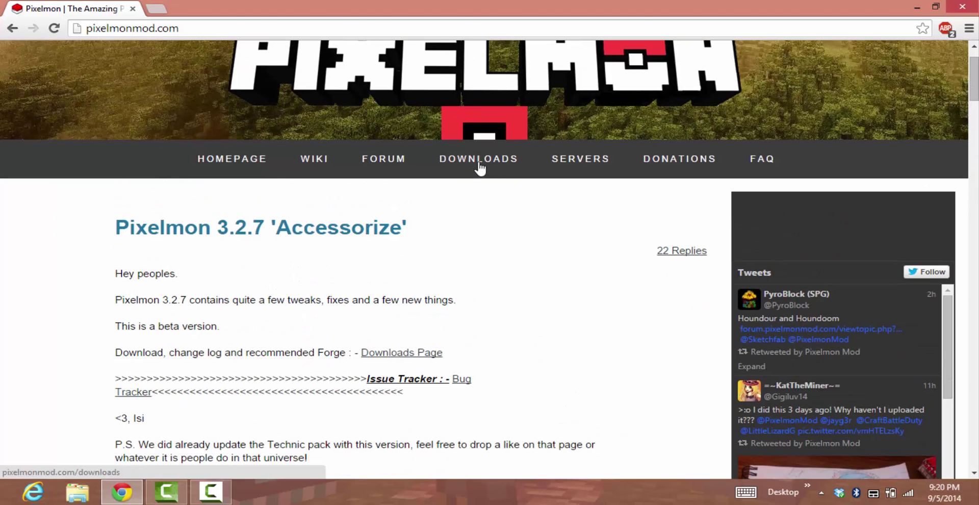
left_click(480, 162)
scroll(480, 168, "down", 1)
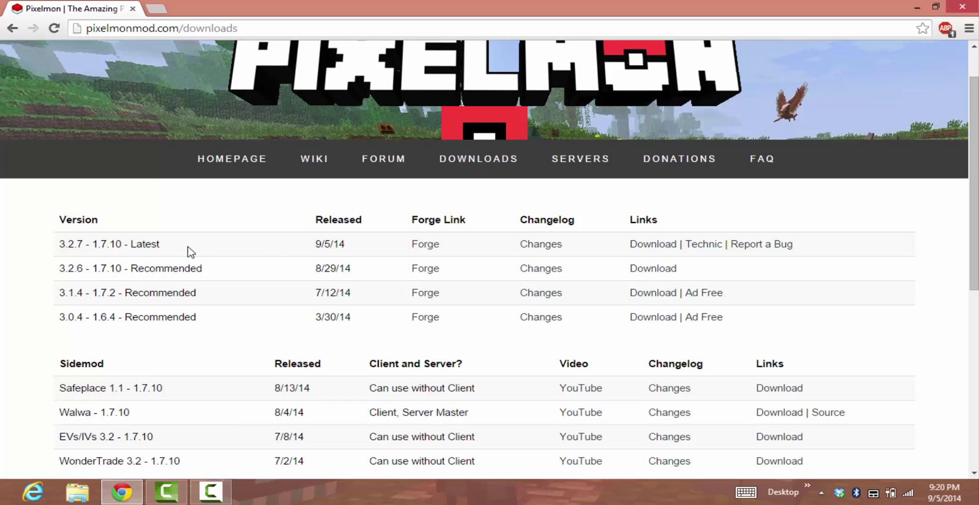
left_click_drag(158, 245, 40, 254)
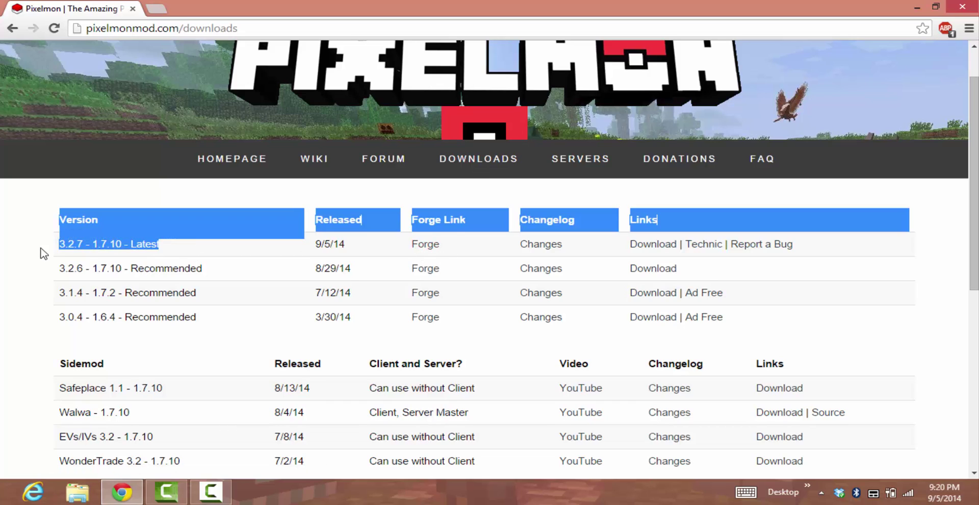
left_click(77, 247)
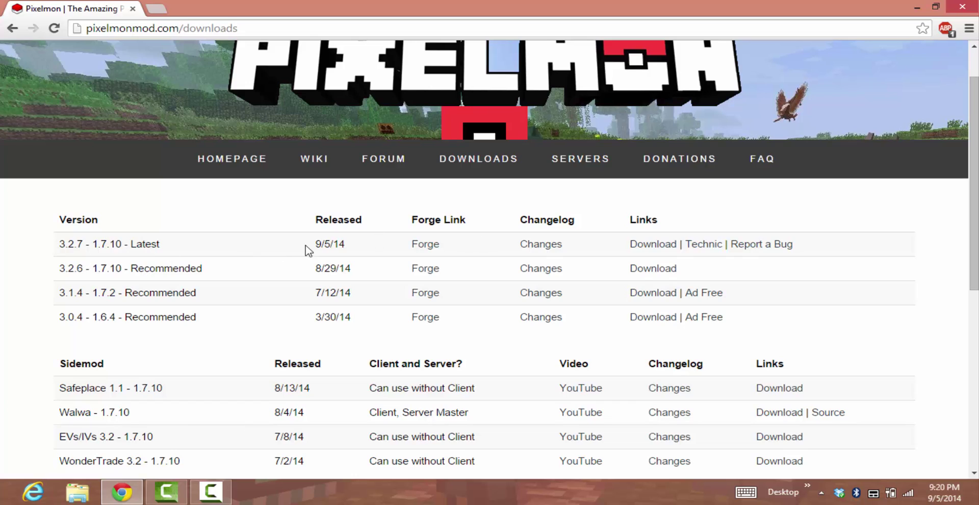
- Download Forge for 1.7.10, then follow Pixelmon 3.2.7's download link through the pixelmongs countdown
left_click(430, 249)
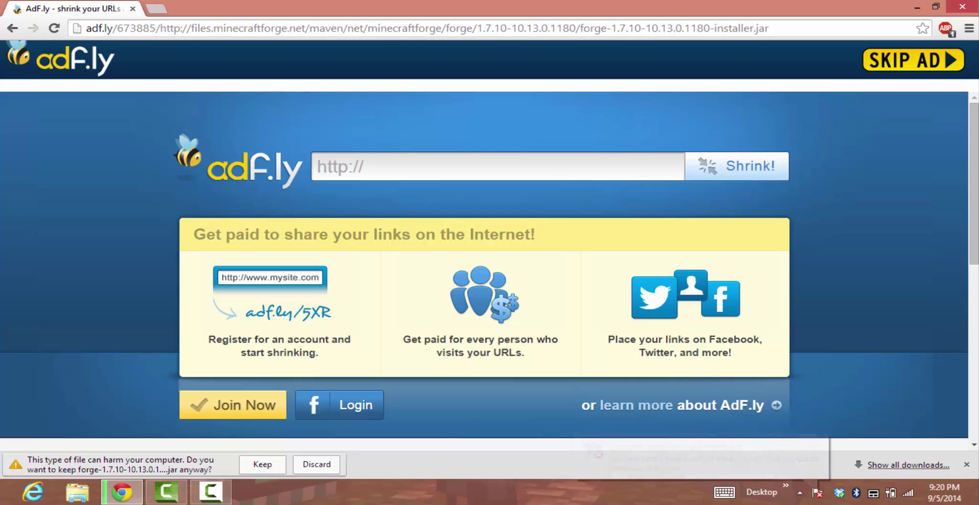
left_click(317, 464)
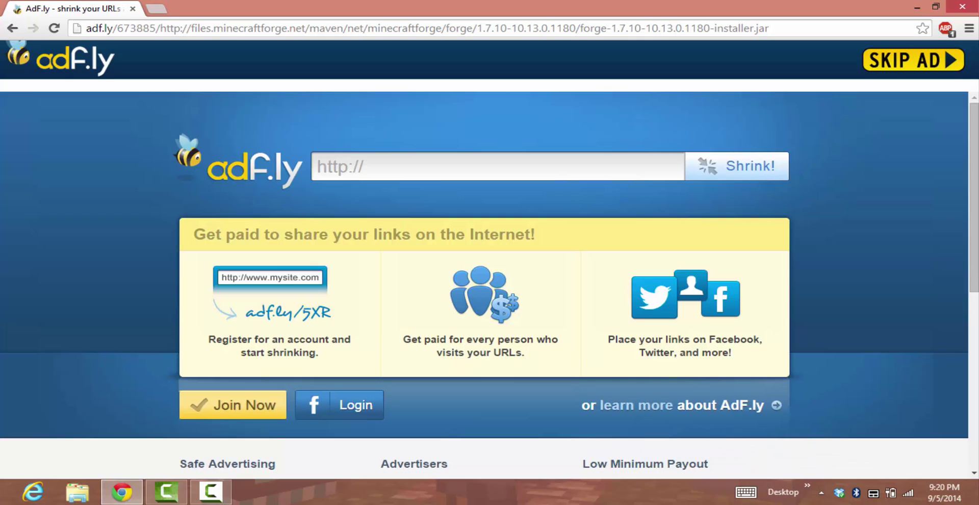
left_click(13, 28)
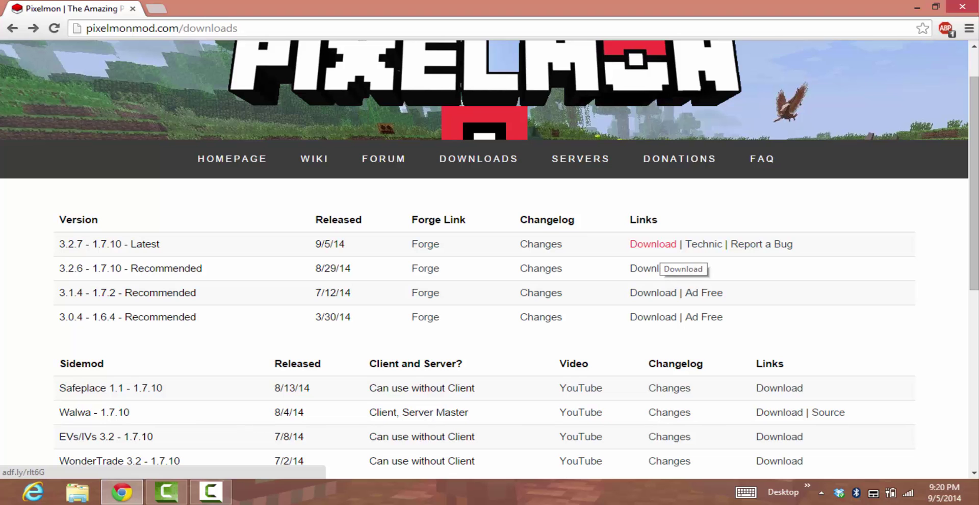
left_click(653, 244)
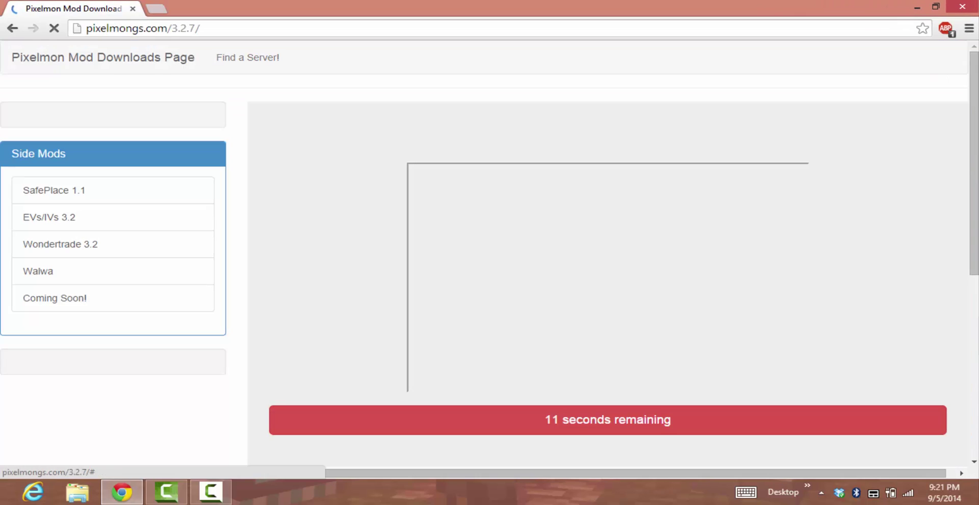
scroll(489, 255, "down", 3)
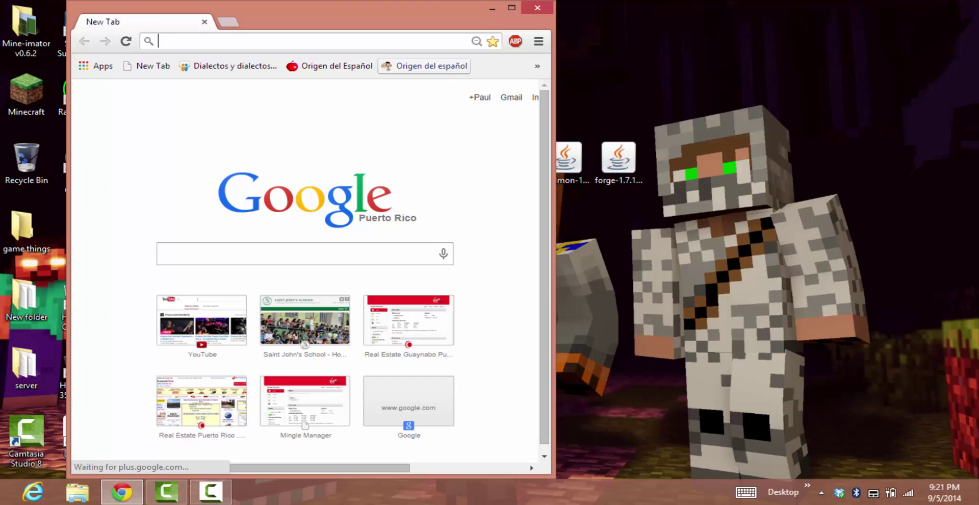
- Search for 7zip and open 7-zip.org's 32-bit and 64-bit download list
left_click(514, 5)
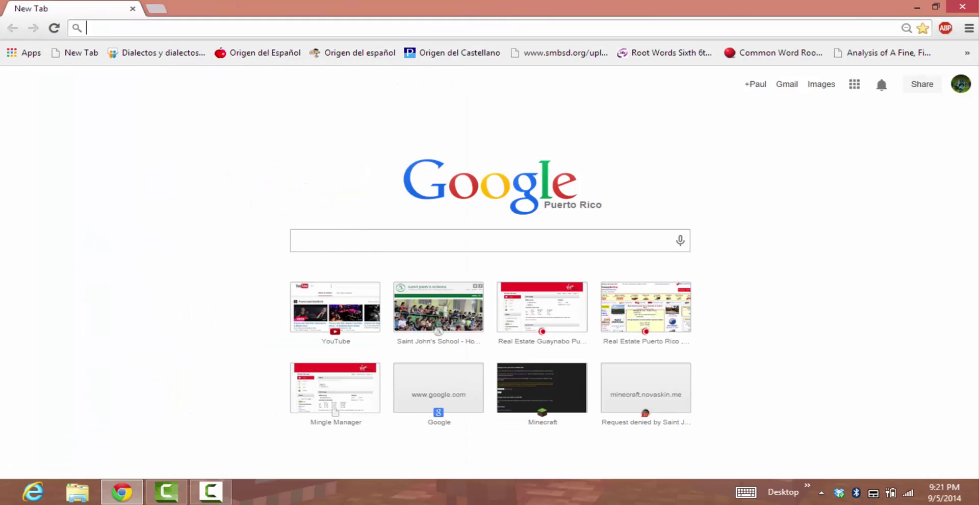
type("7zip")
key("Return")
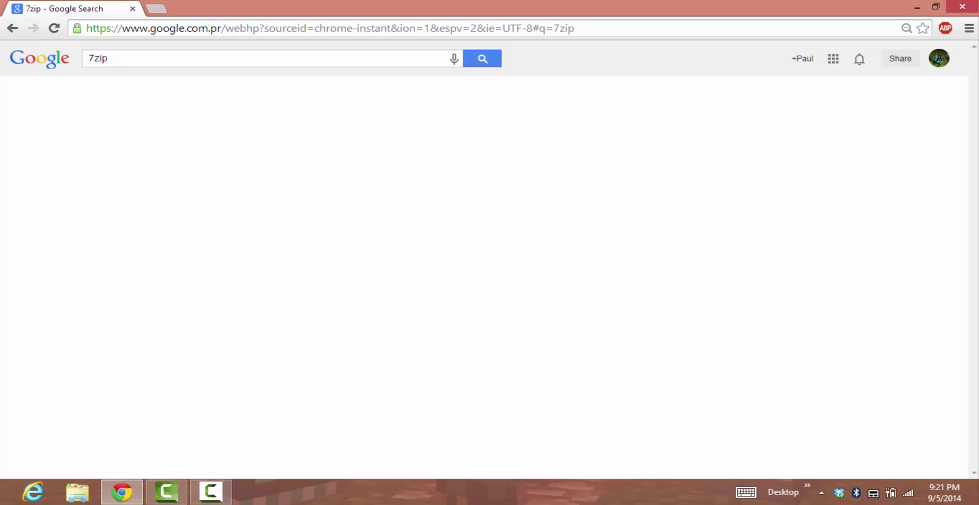
left_click(101, 149)
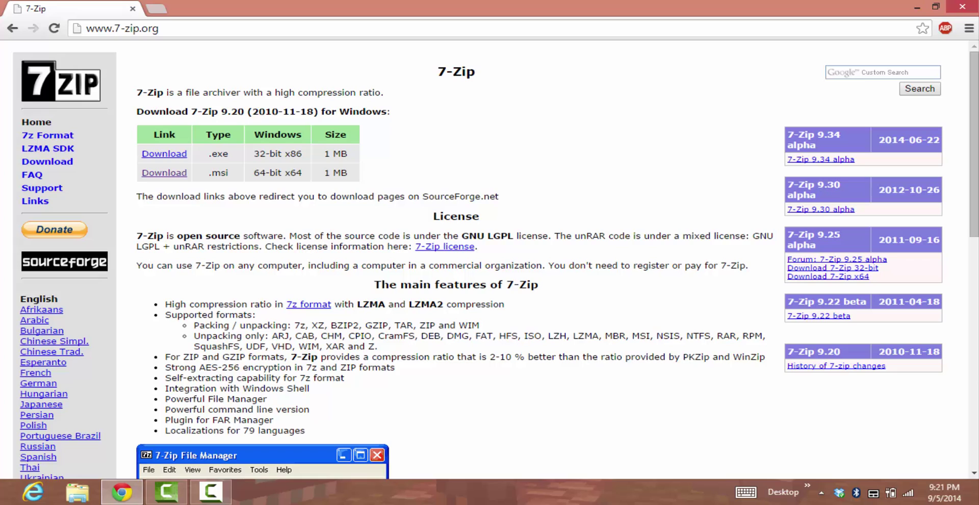
left_click_drag(251, 153, 304, 172)
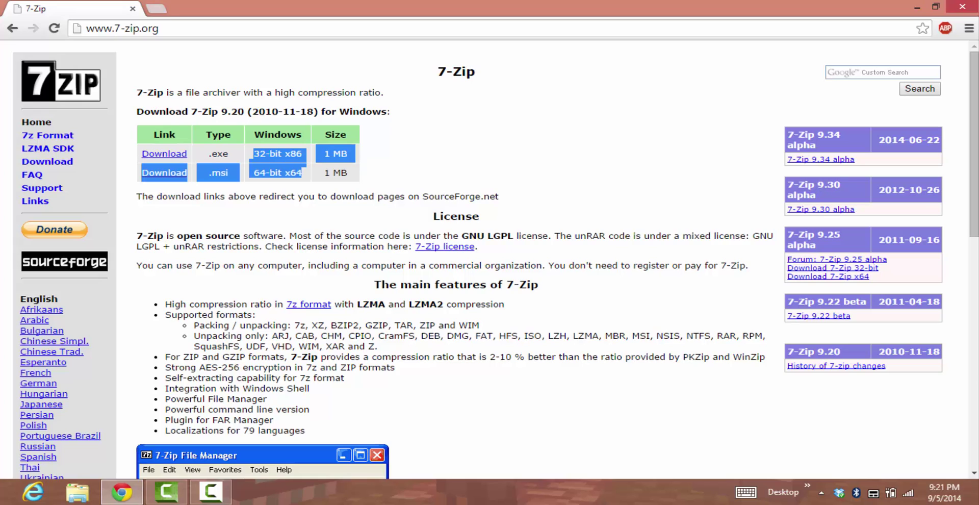
- Search for winrar in a new tab, view rarlab.com's downloads, then close that tab
key("ctrl+t")
type("w")
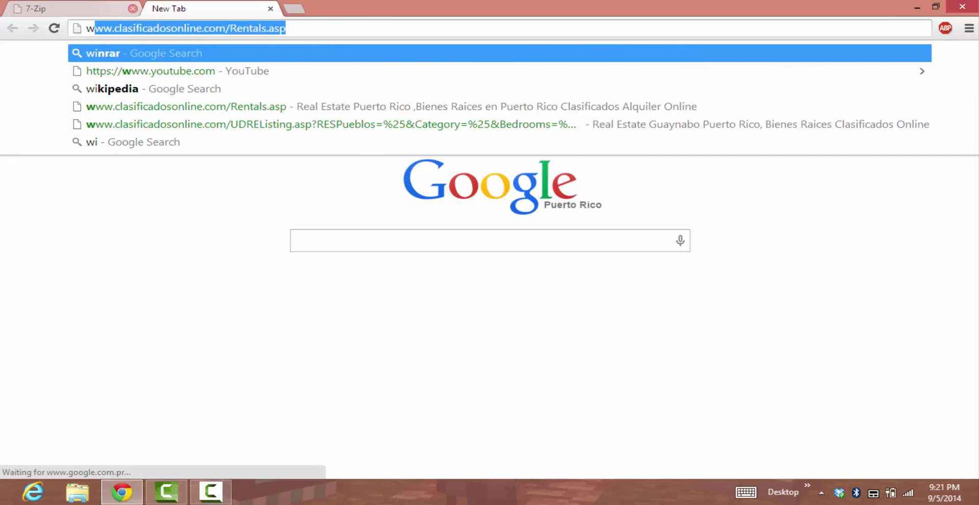
type("i")
key("Return")
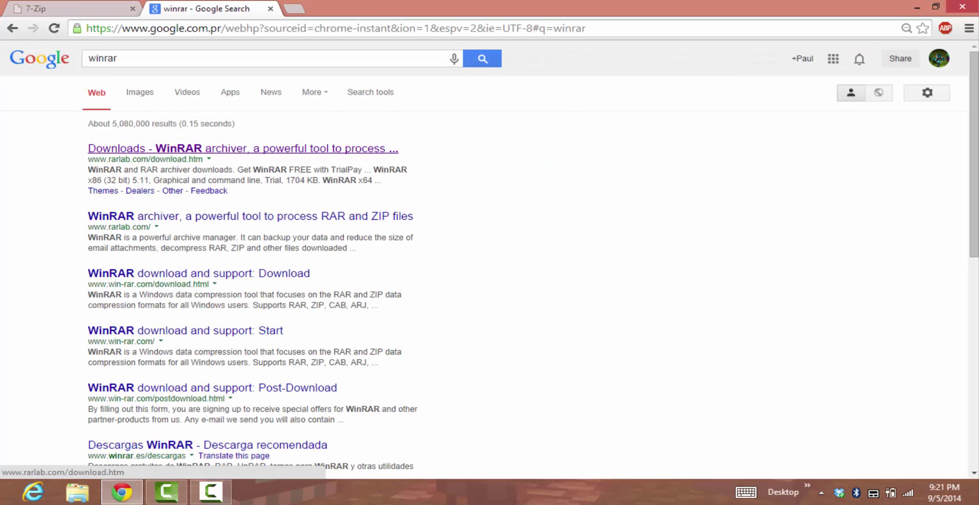
left_click(153, 149)
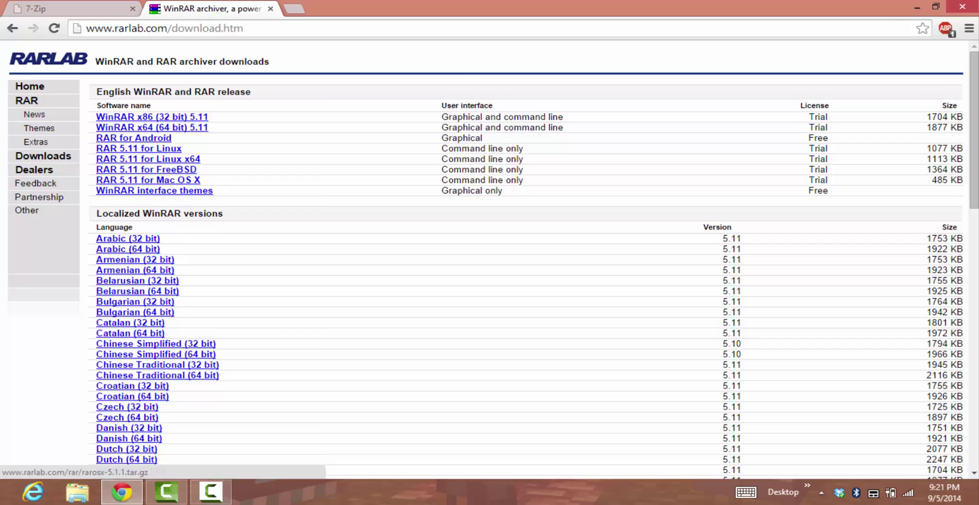
scroll(489, 263, "down", 1)
left_click(270, 8)
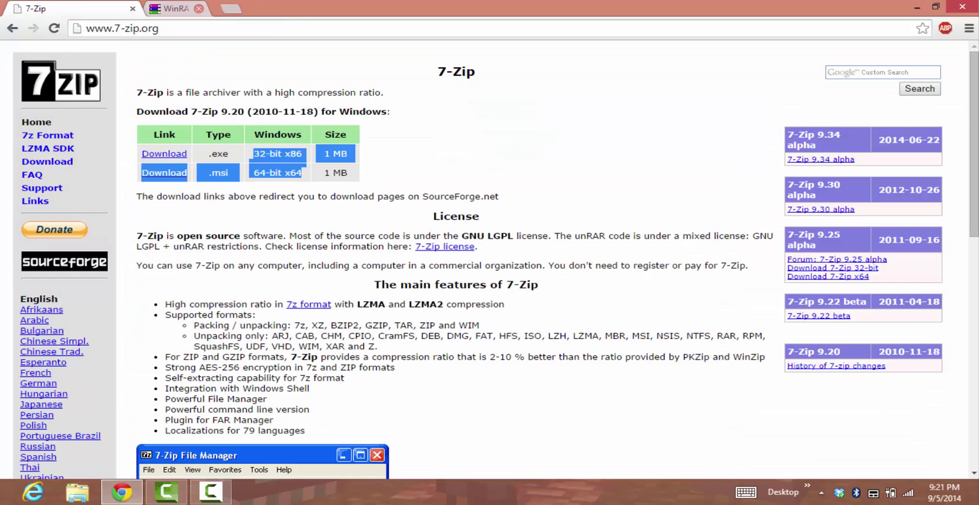
- Close Chrome, rearrange the installer files, and launch then cancel the Forge installer
left_click(132, 9)
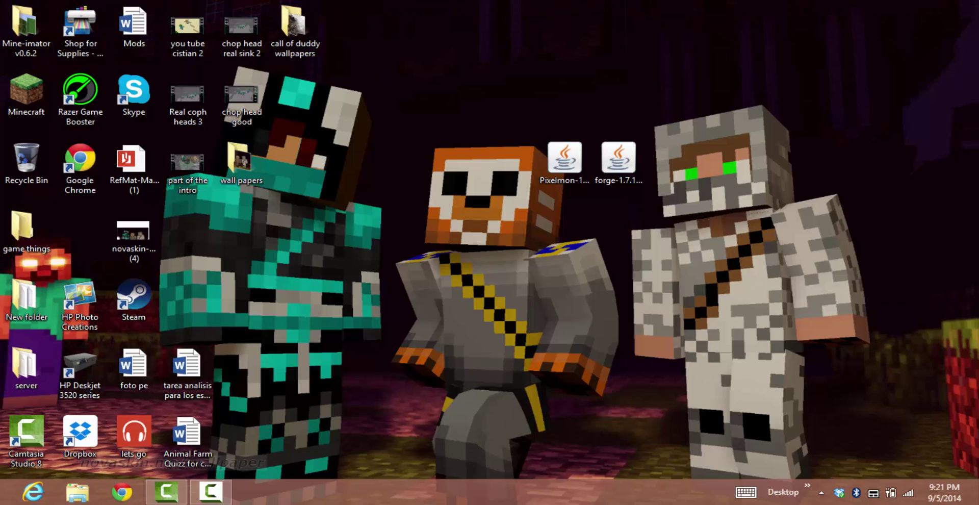
left_click_drag(675, 180, 510, 158)
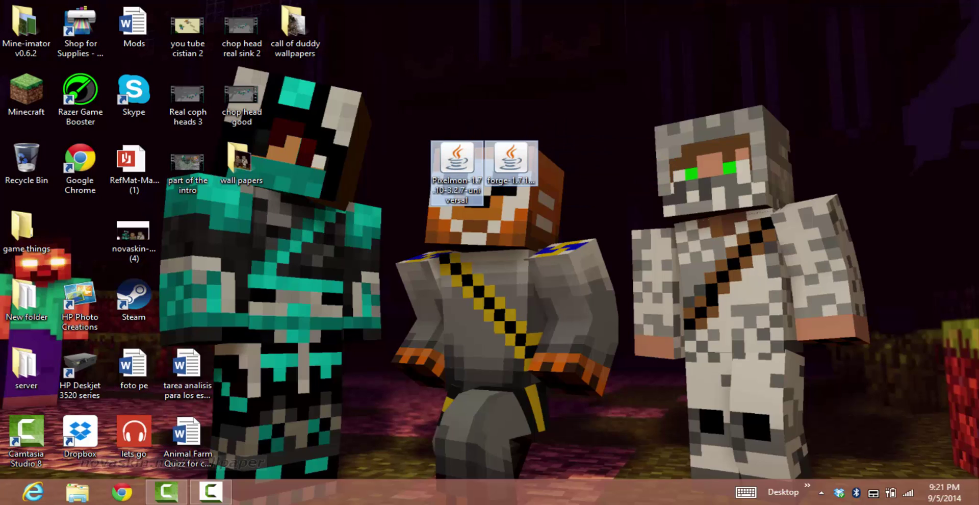
left_click(403, 175)
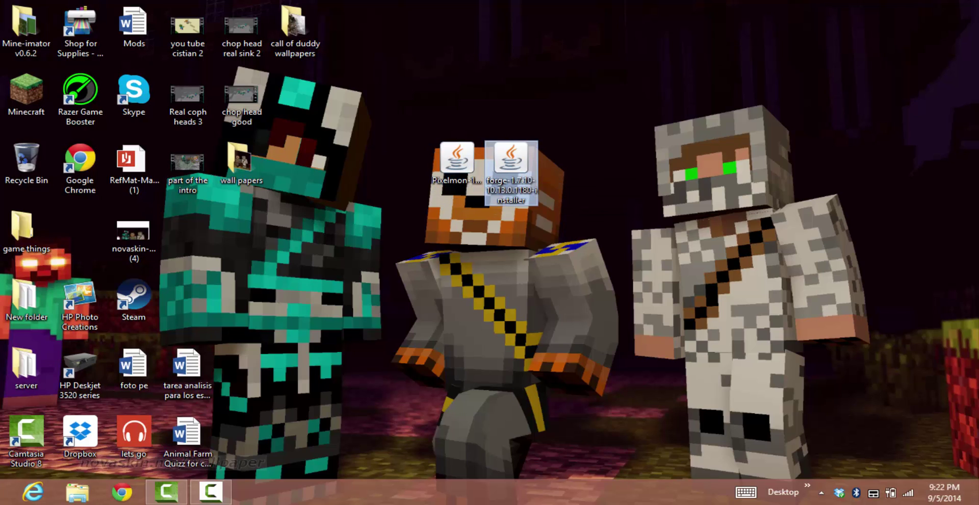
double_click(510, 163)
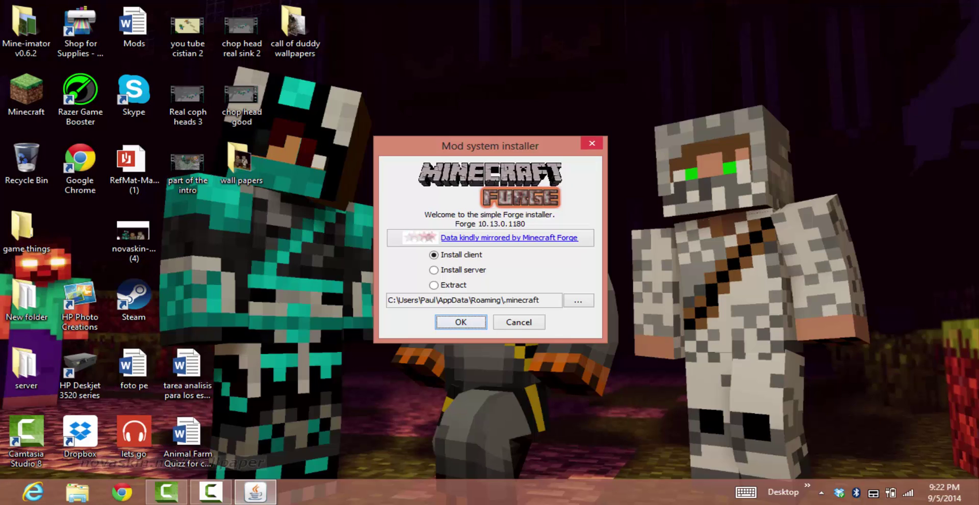
left_click(592, 143)
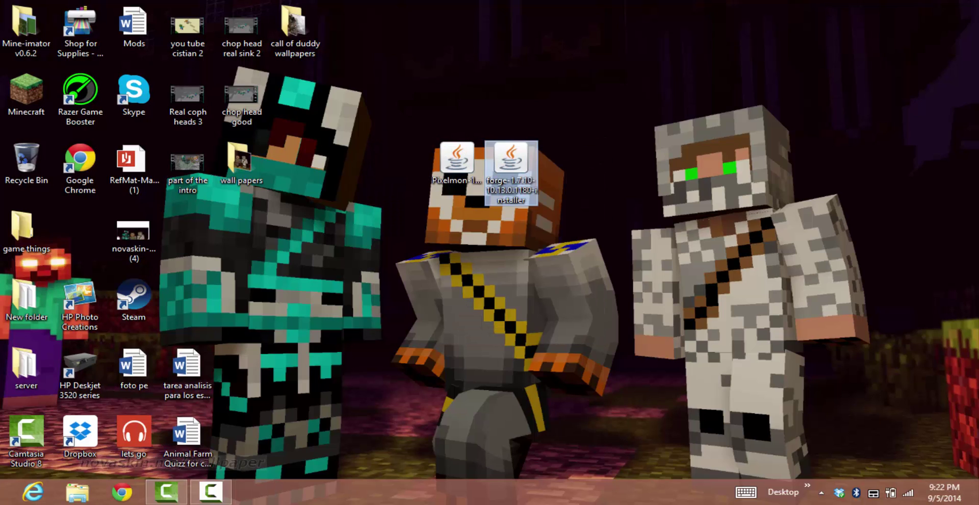
- Open the Properties of forge-1.7.10-10.13.0.1180-installer from its context menu
right_click(515, 171)
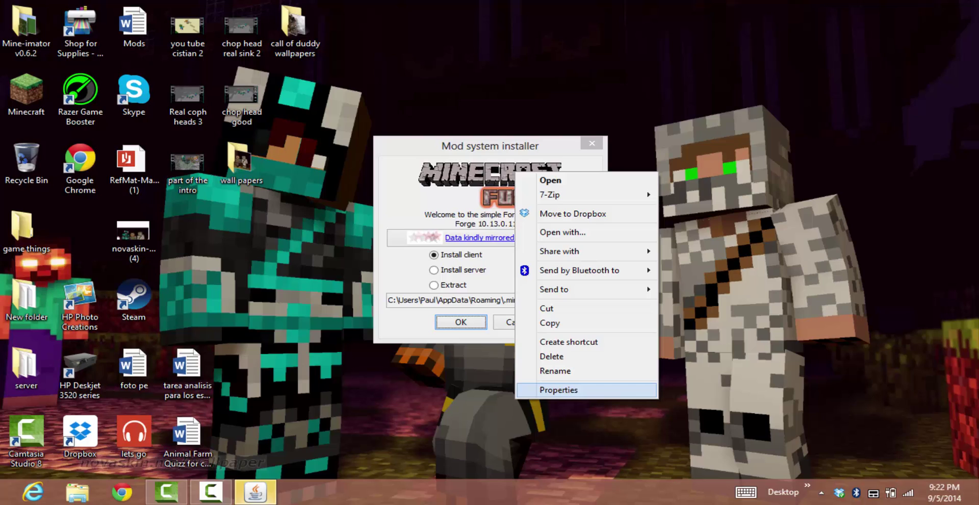
left_click(592, 143)
left_click(516, 172)
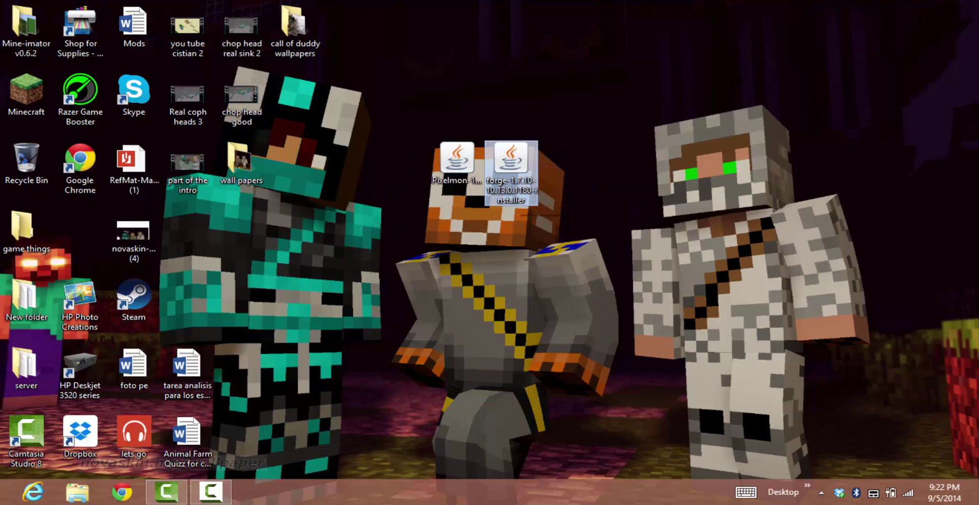
right_click(509, 170)
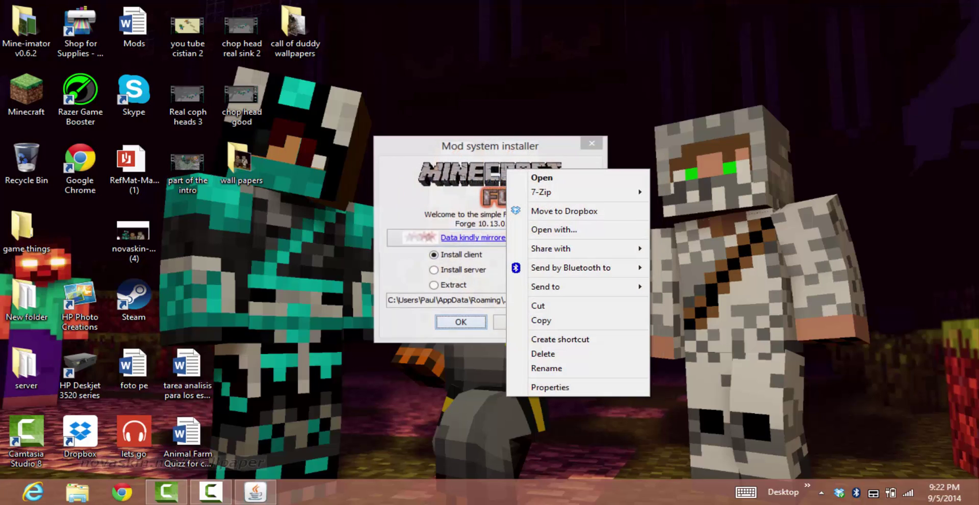
left_click(530, 178)
key("Escape")
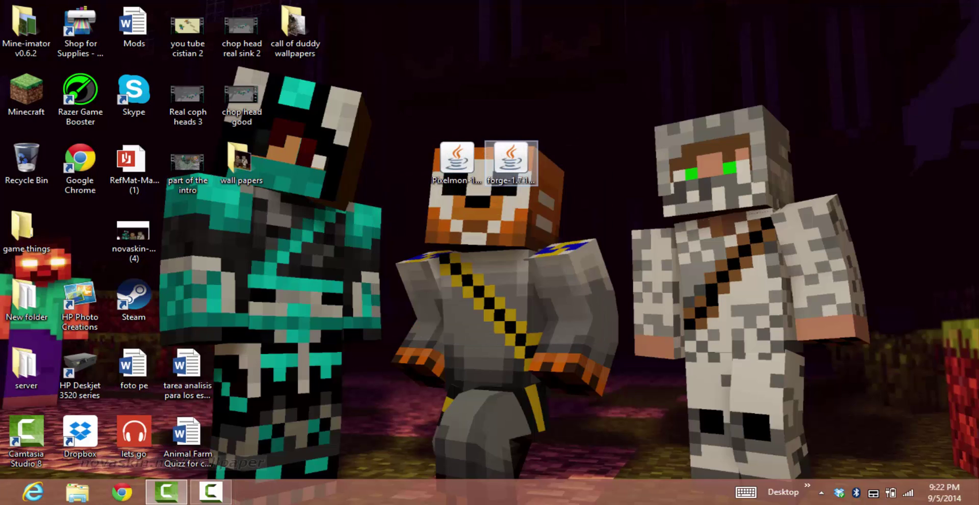
key("Menu")
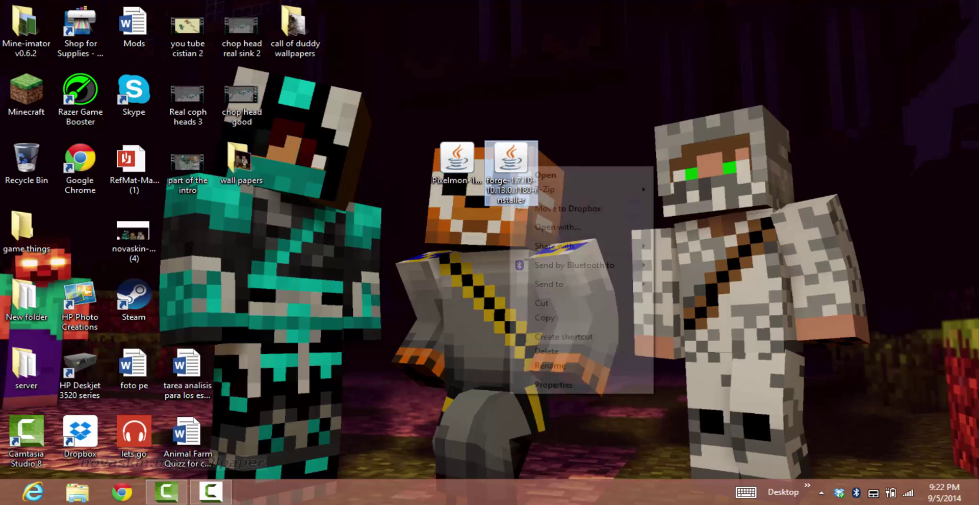
left_click(553, 384)
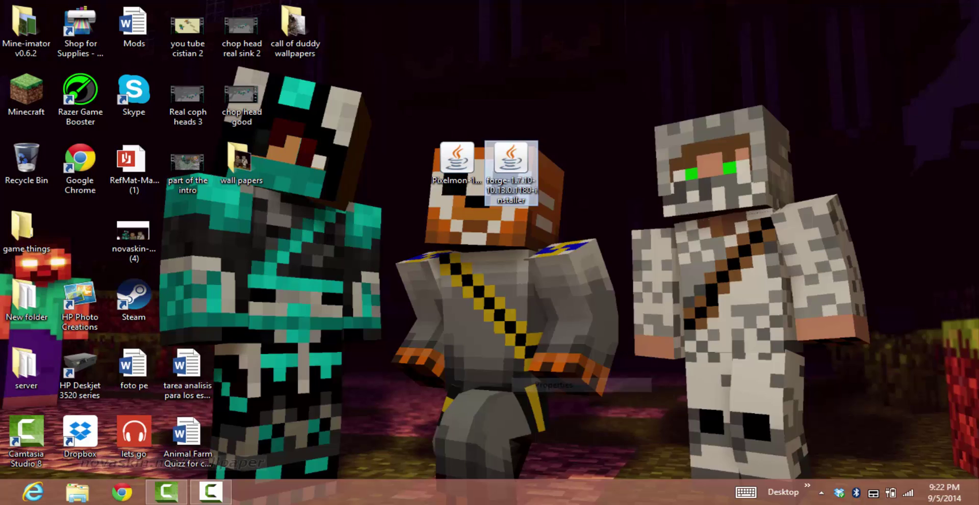
- Keep Java(TM) Platform SE binary as the .jar opener and close the installer's Properties
left_click_drag(621, 147, 493, 76)
left_click(591, 172)
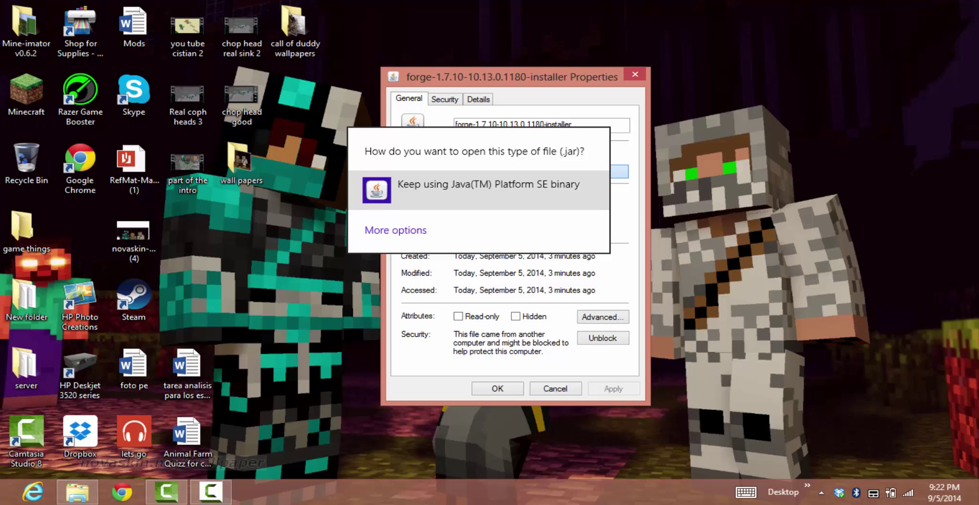
left_click(488, 184)
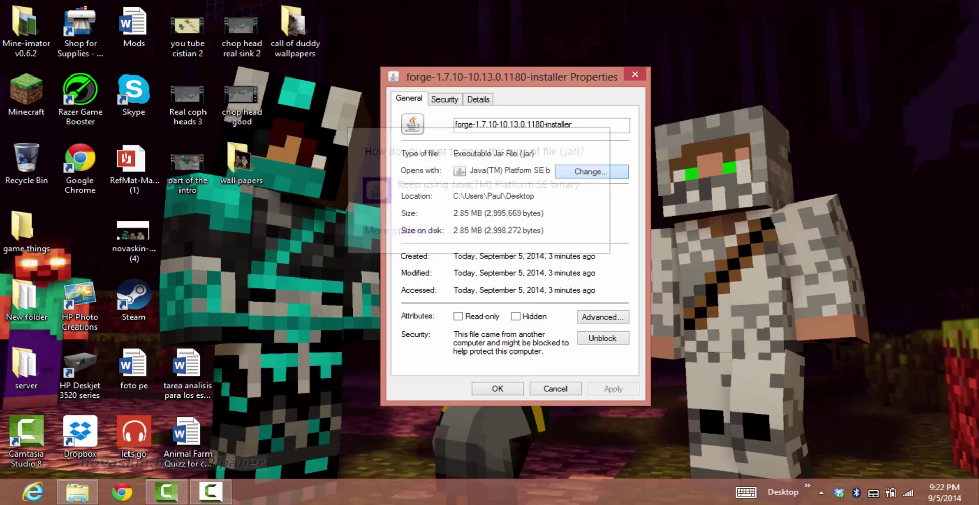
left_click(497, 389)
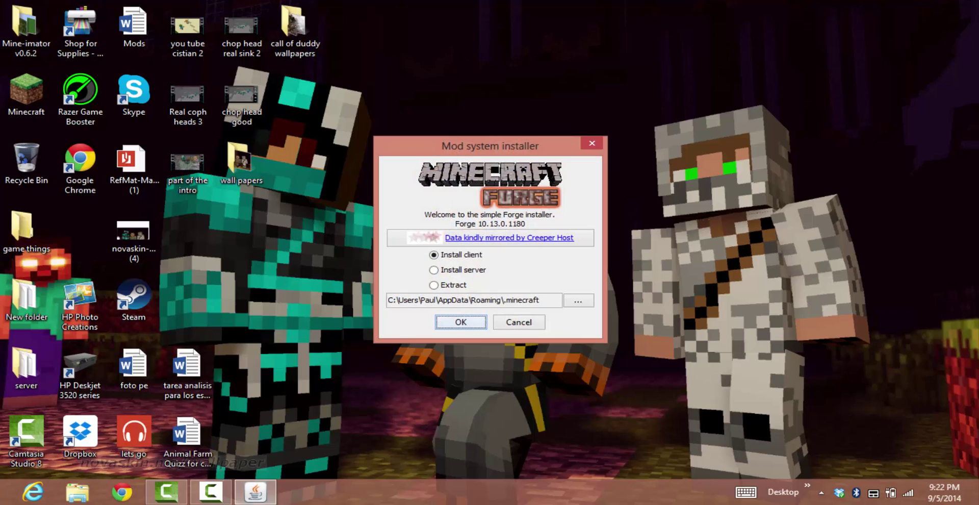
- Choose Install client, install Forge 10.13.0.1180, and dismiss the completion message
left_click(434, 270)
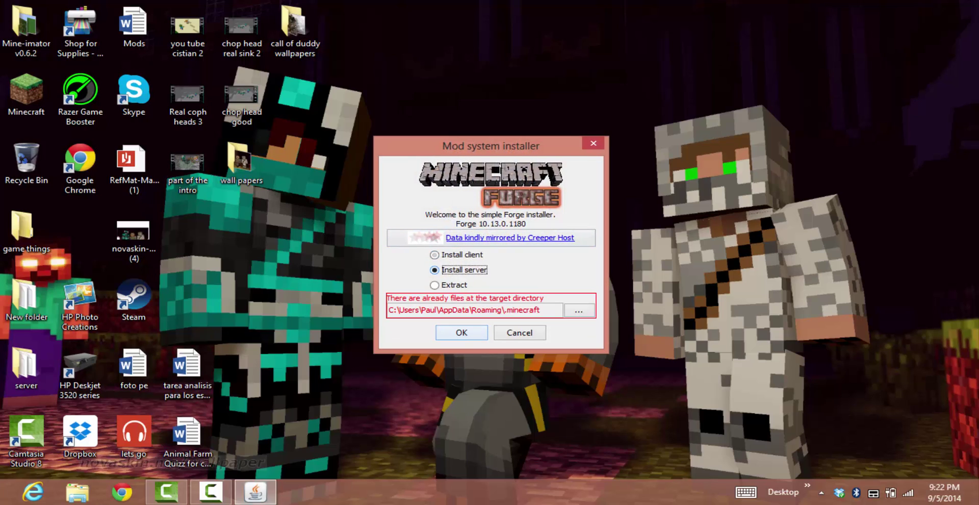
left_click(434, 285)
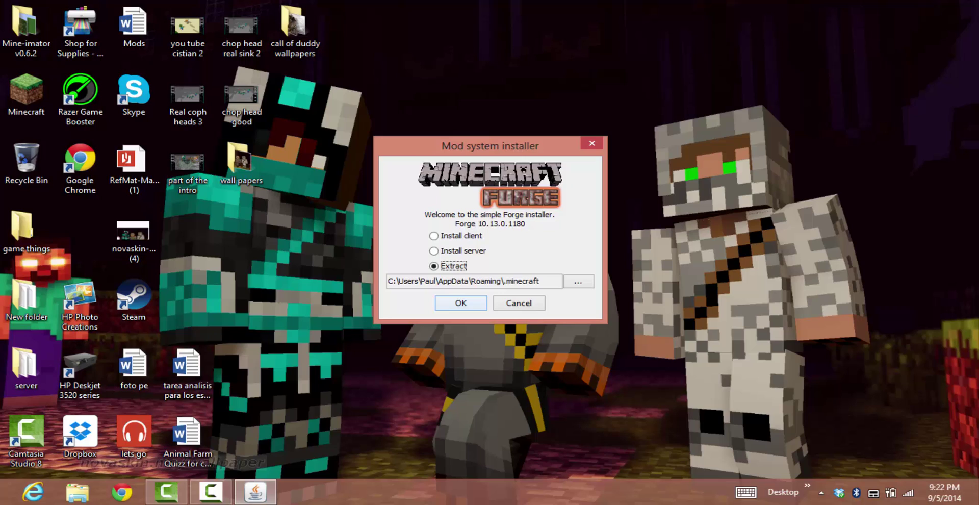
left_click(434, 236)
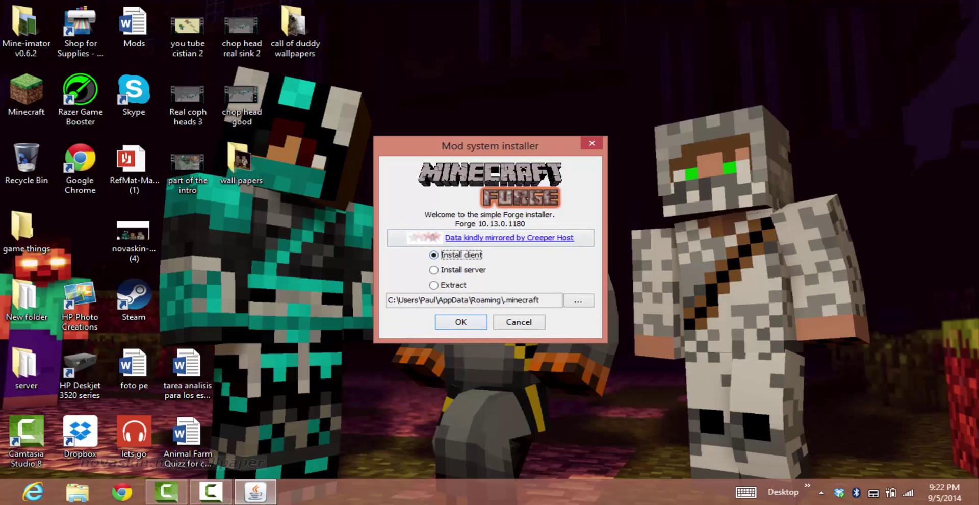
left_click(461, 322)
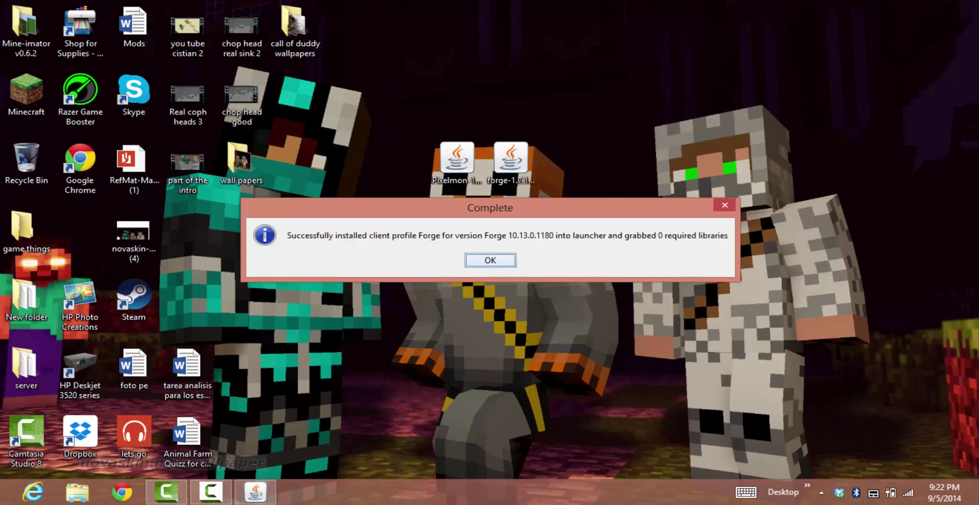
left_click(510, 260)
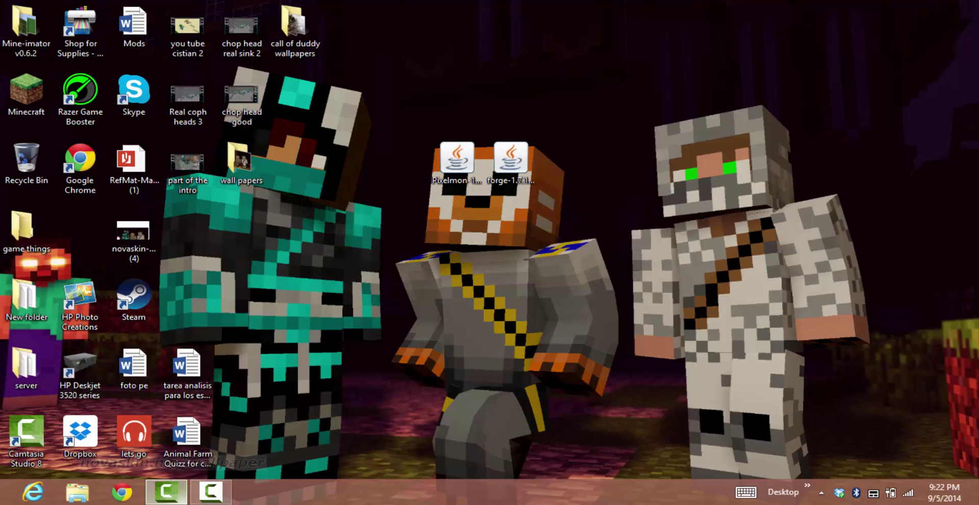
- Launch Minecraft, switch the profile to release 1.7.10-Forge10.13.0.1180, save it, and press Play
double_click(26, 92)
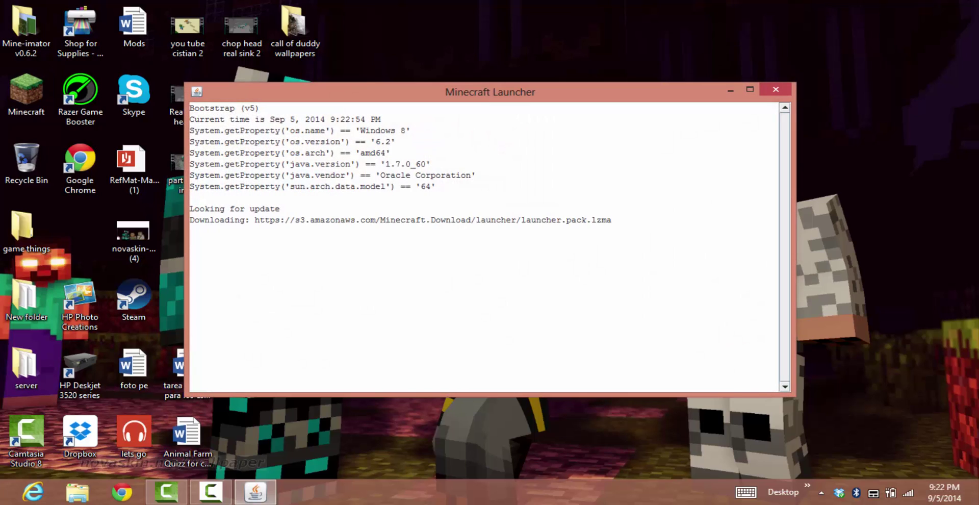
left_click(749, 89)
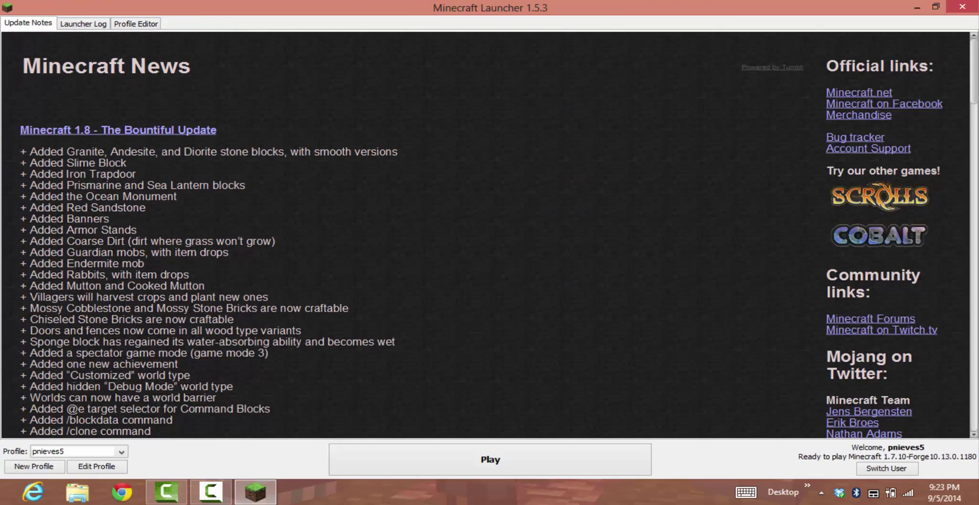
left_click(97, 466)
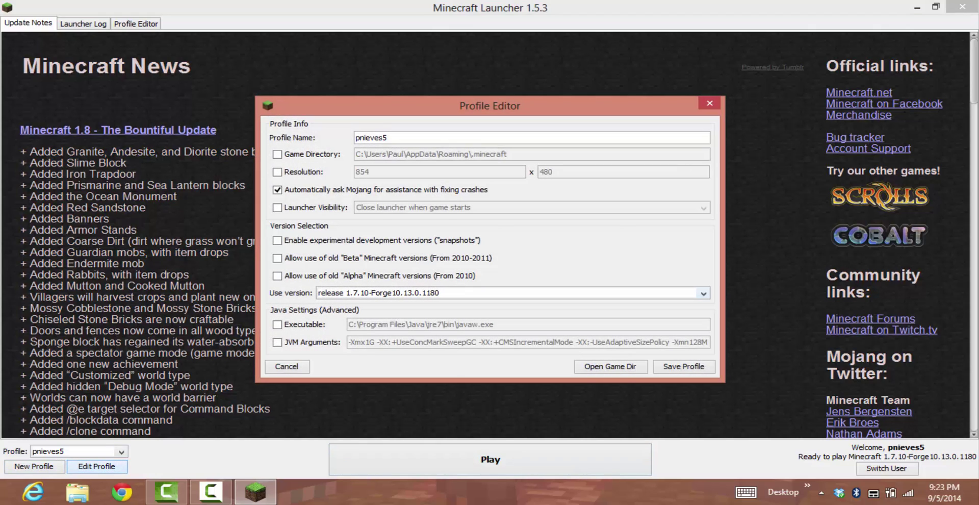
left_click(703, 293)
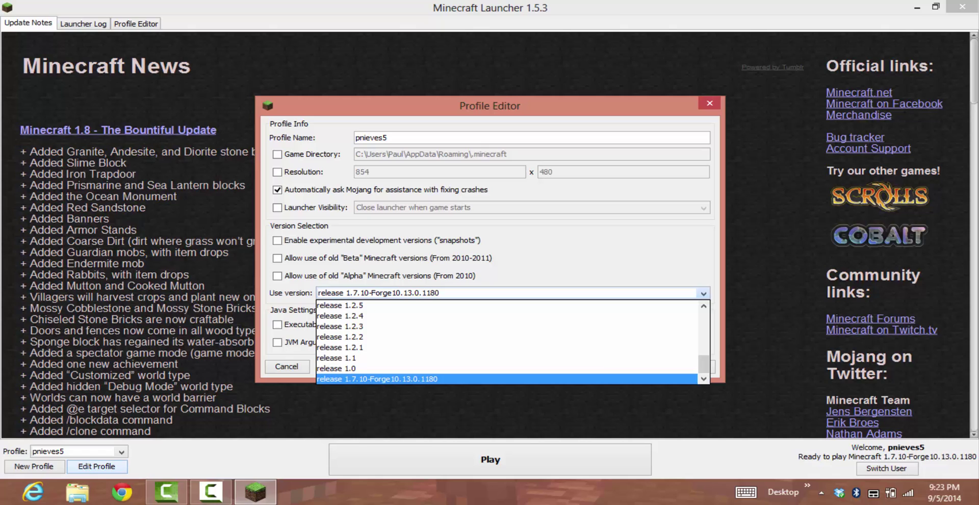
scroll(507, 342, "up", 7)
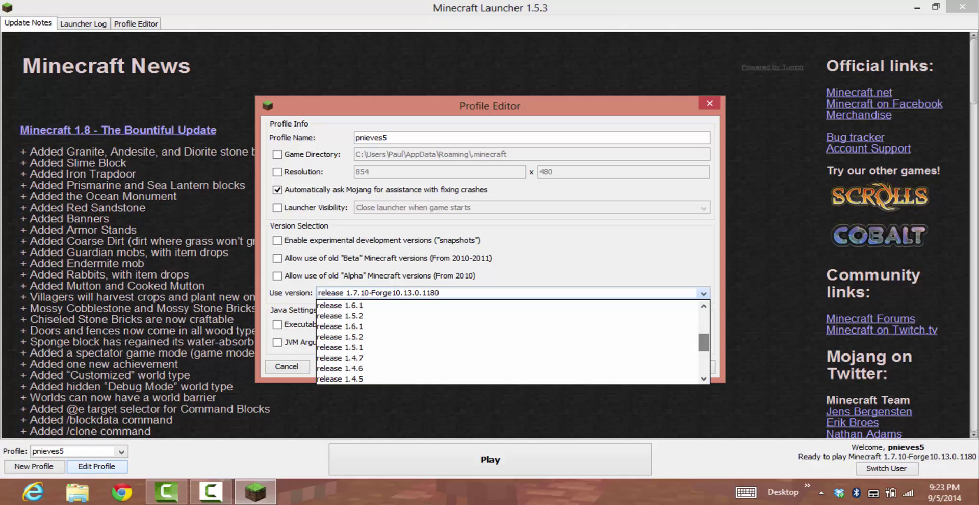
left_click_drag(704, 320, 703, 364)
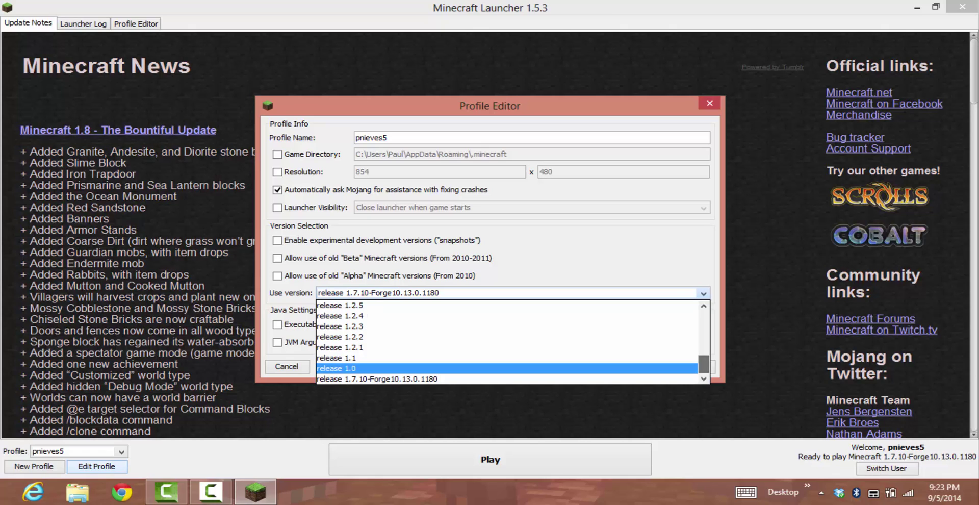
left_click(508, 379)
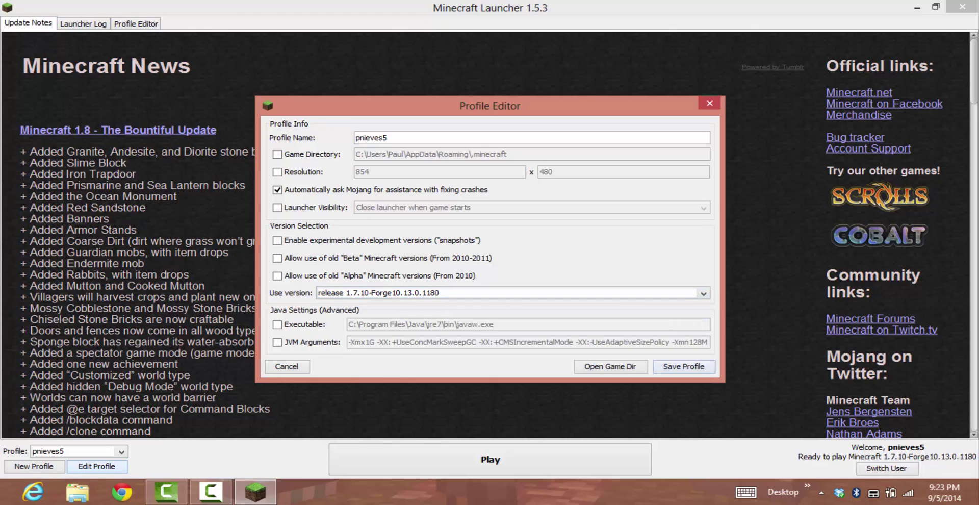
left_click(683, 367)
key("Return")
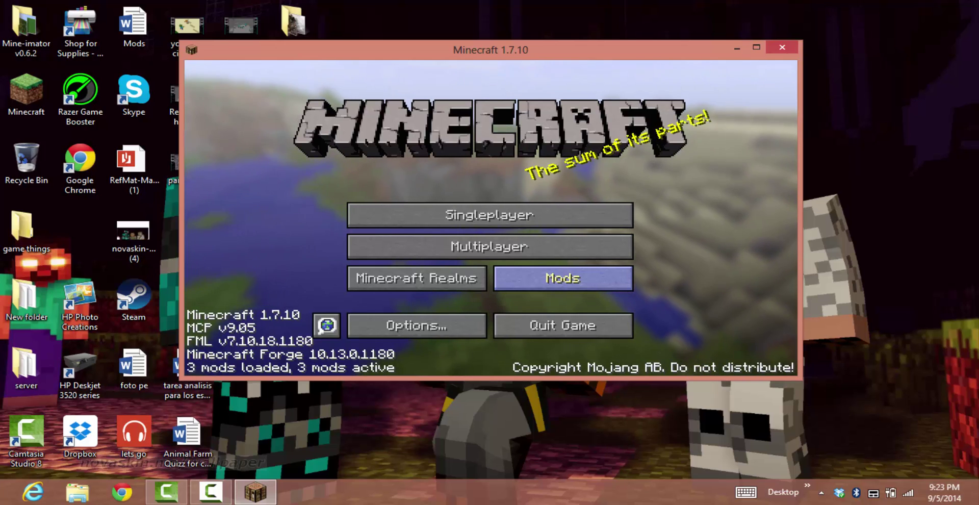
- Check Minecraft Forge's details in the Mods list, return to the menu, and quit the game
left_click(563, 278)
left_click(278, 244)
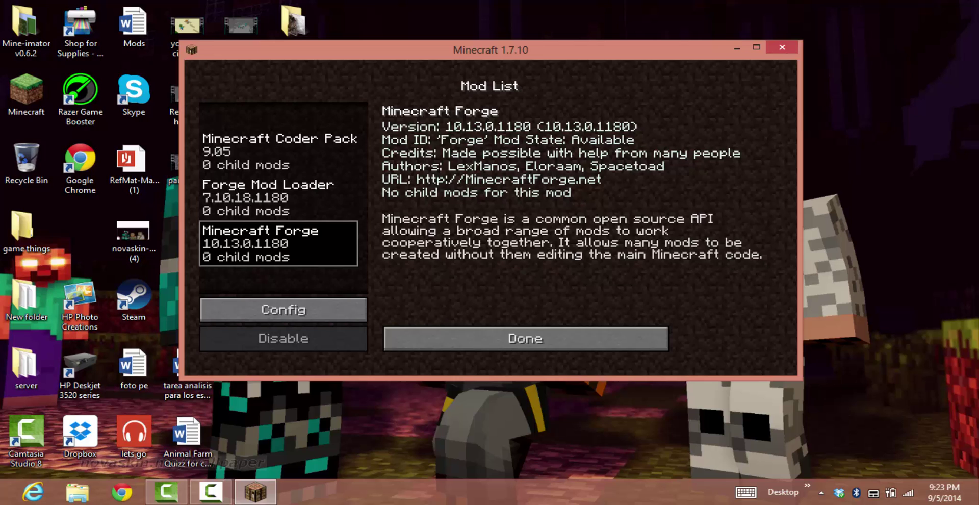
left_click(525, 338)
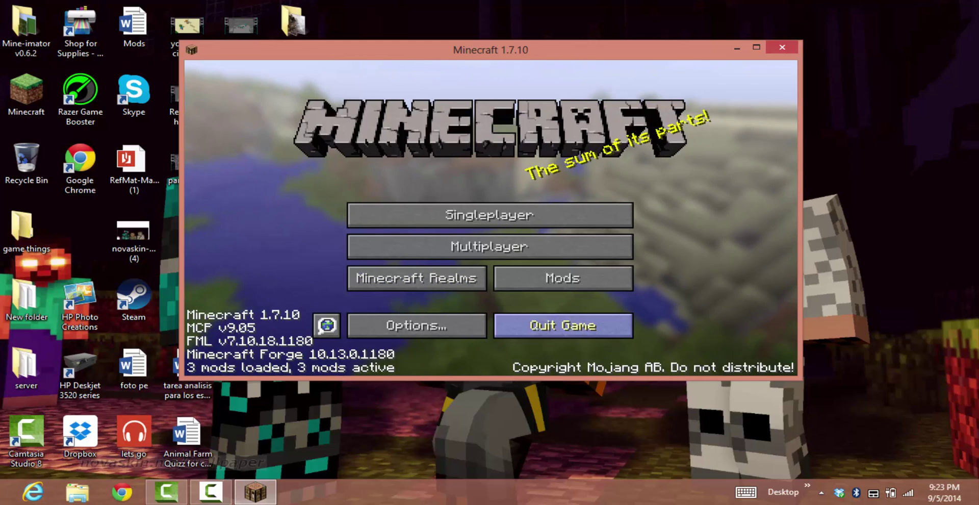
left_click(562, 326)
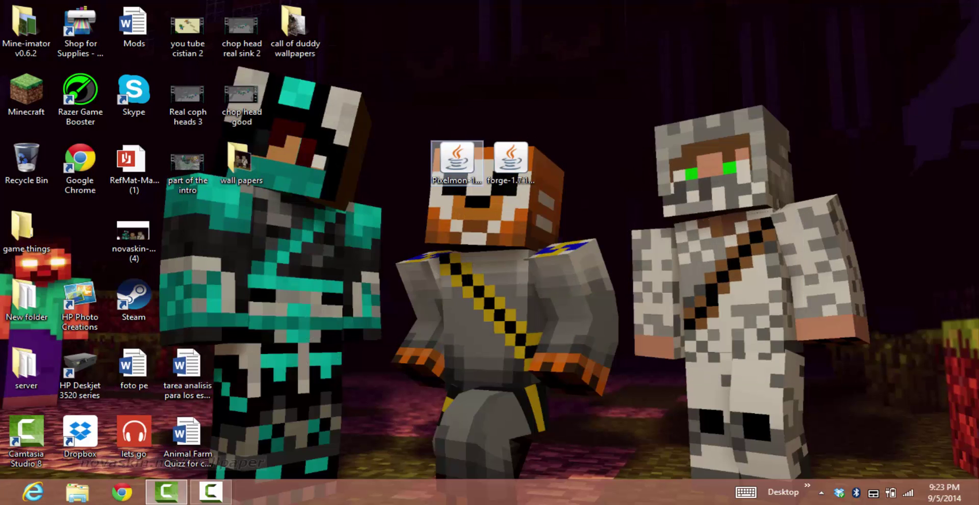
- Delete the Forge installer, select the Pixelmon jar, and search the Start screen for 'run'
left_click_drag(457, 160, 510, 298)
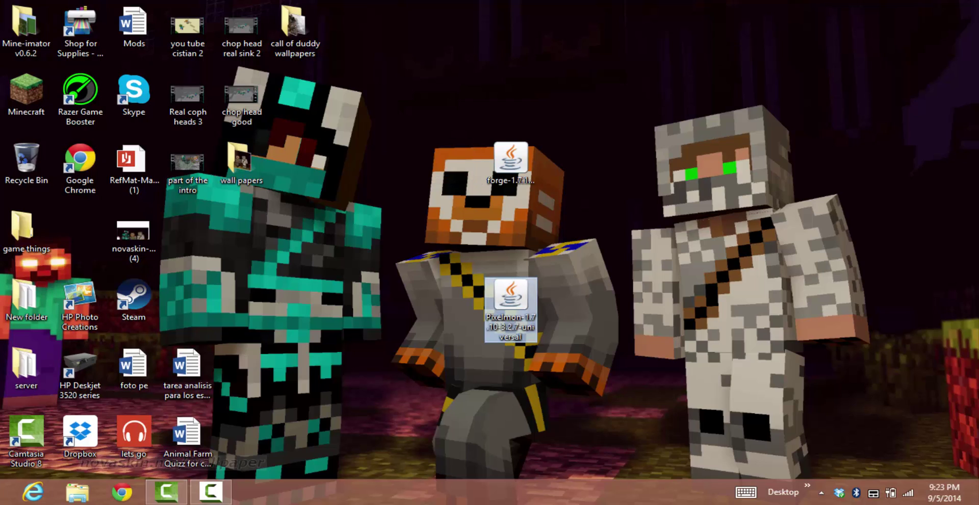
right_click(515, 172)
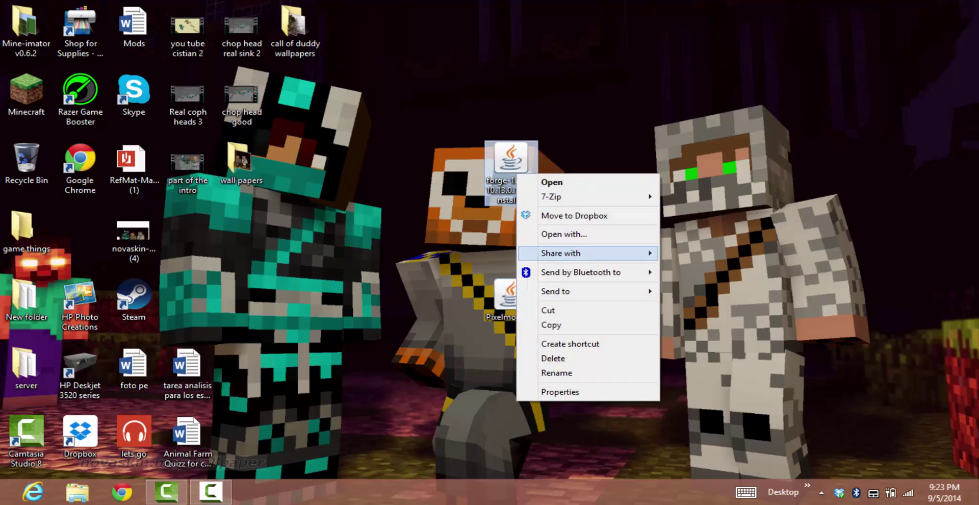
left_click(552, 358)
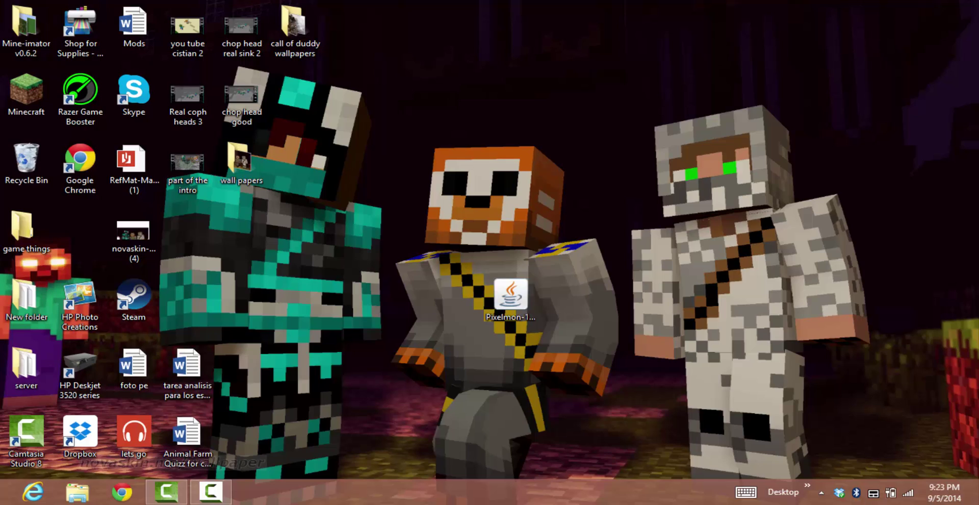
left_click_drag(507, 306, 510, 173)
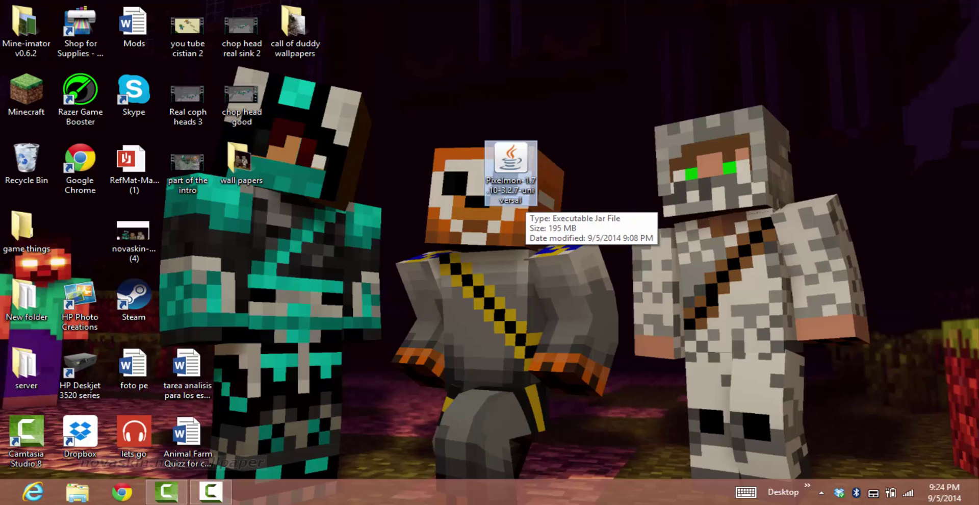
left_click_drag(580, 165, 512, 171)
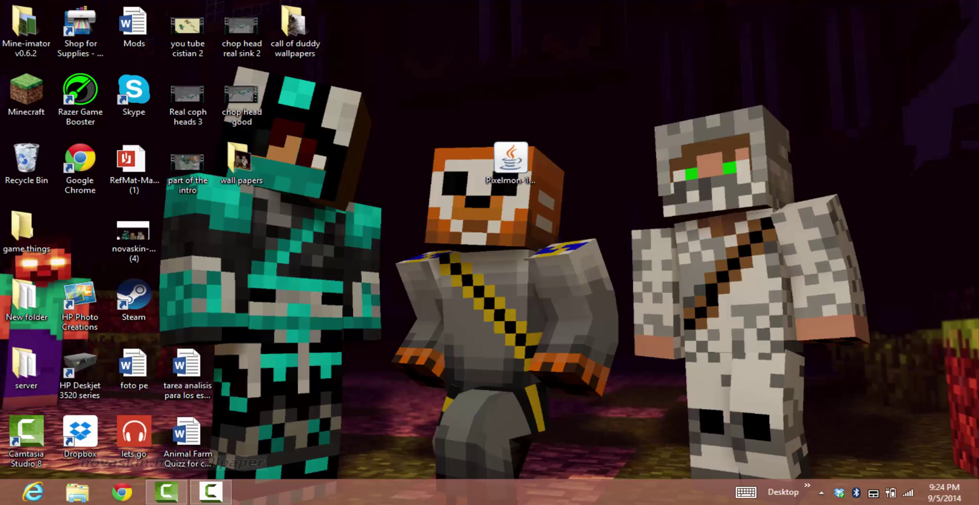
key("super")
type("run")
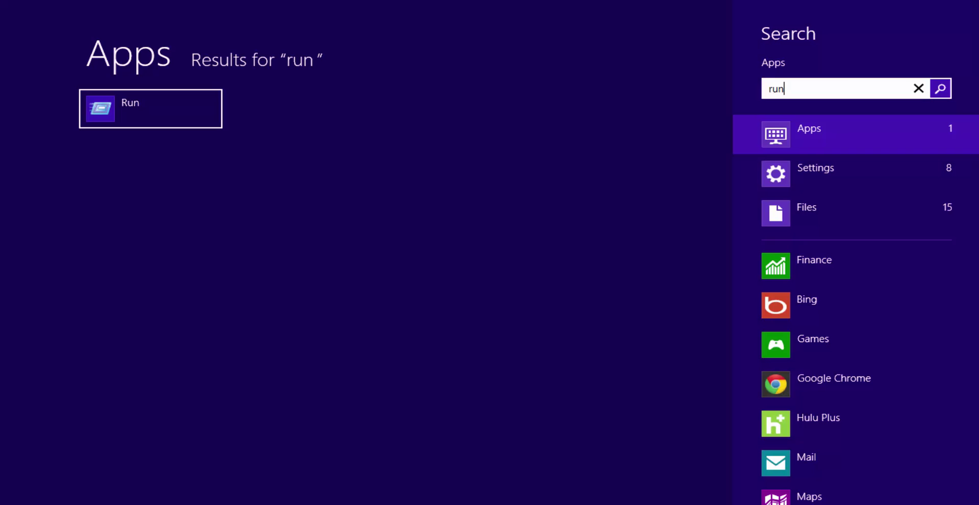
- Open the .minecraft mods folder under %appdata% through the Run app
key("Return")
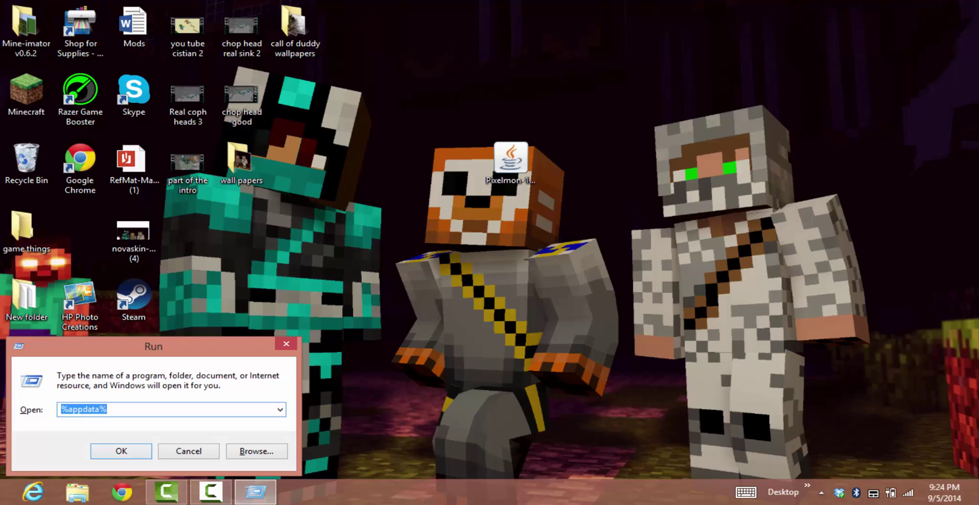
key("Return")
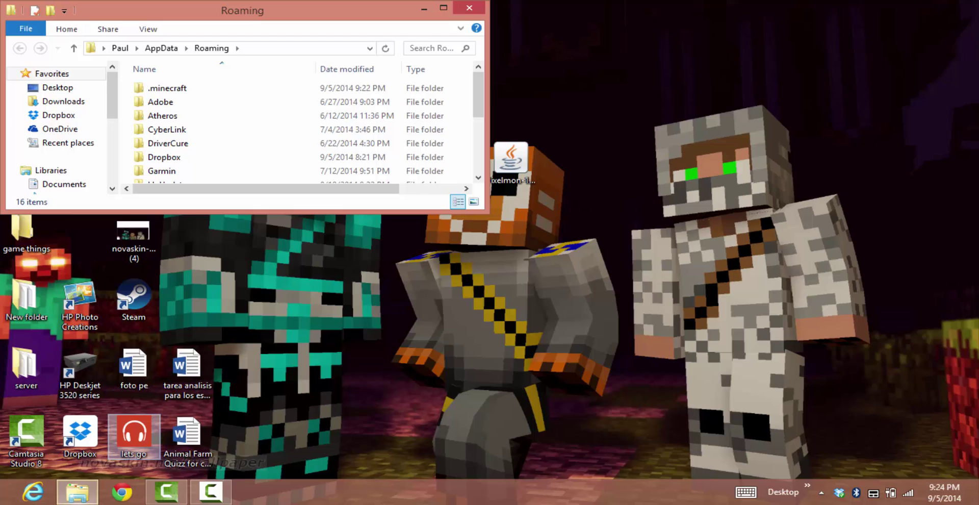
left_click_drag(158, 12, 251, 0)
double_click(163, 83)
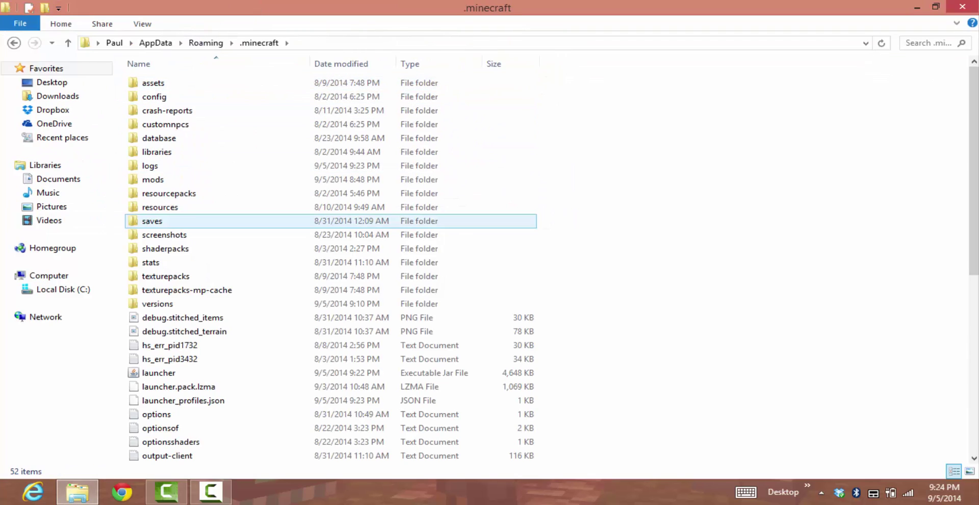
double_click(153, 179)
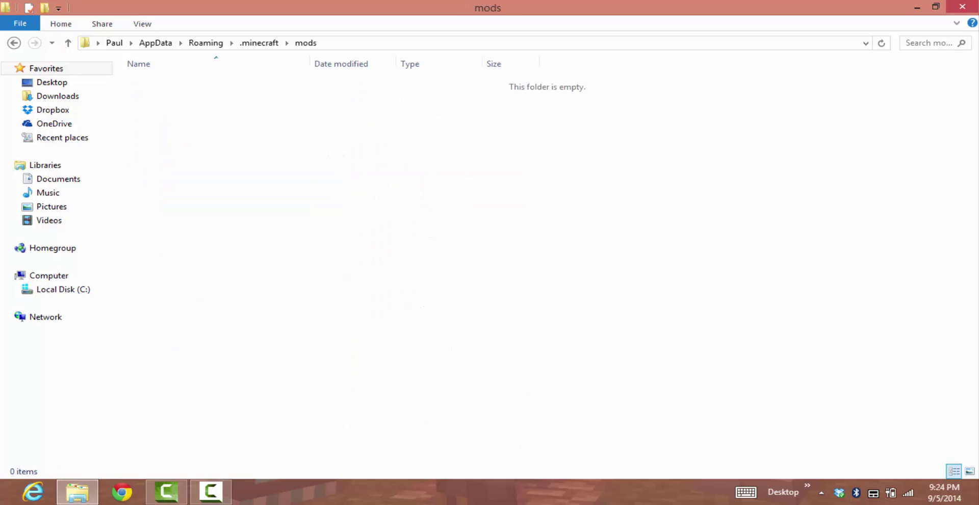
- Snap the mods window left, drag the Pixelmon jar into it, and close the window
left_click_drag(250, 7, 978, 3)
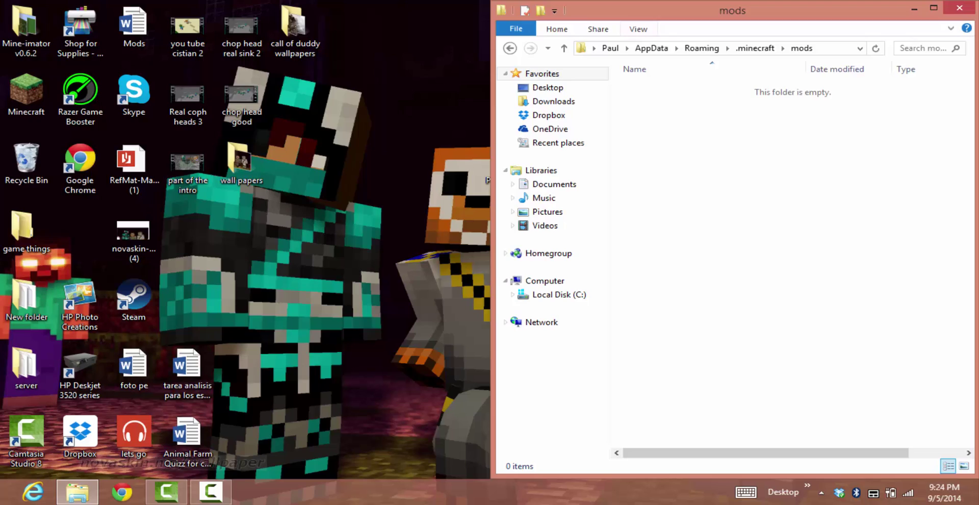
key("super+Left")
left_click_drag(243, 9, 0, 7)
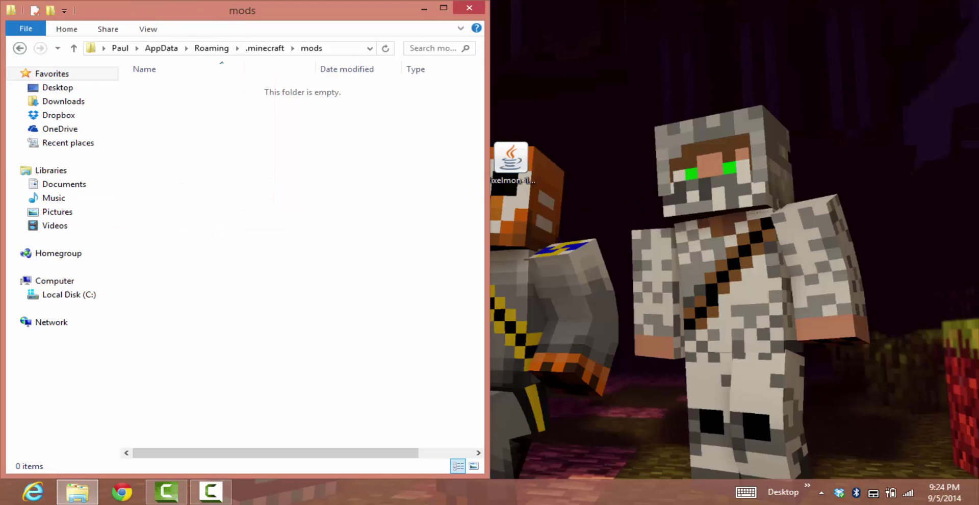
left_click_drag(511, 160, 243, 143)
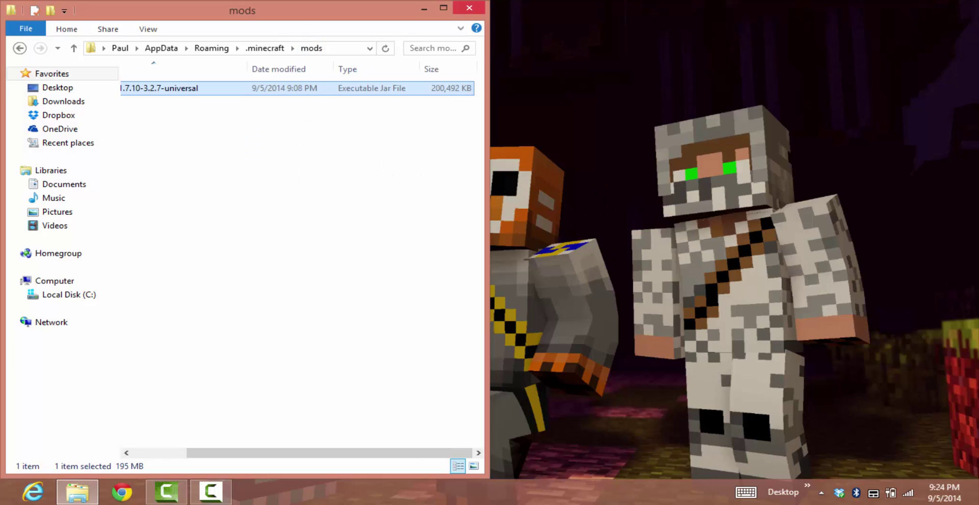
left_click(469, 8)
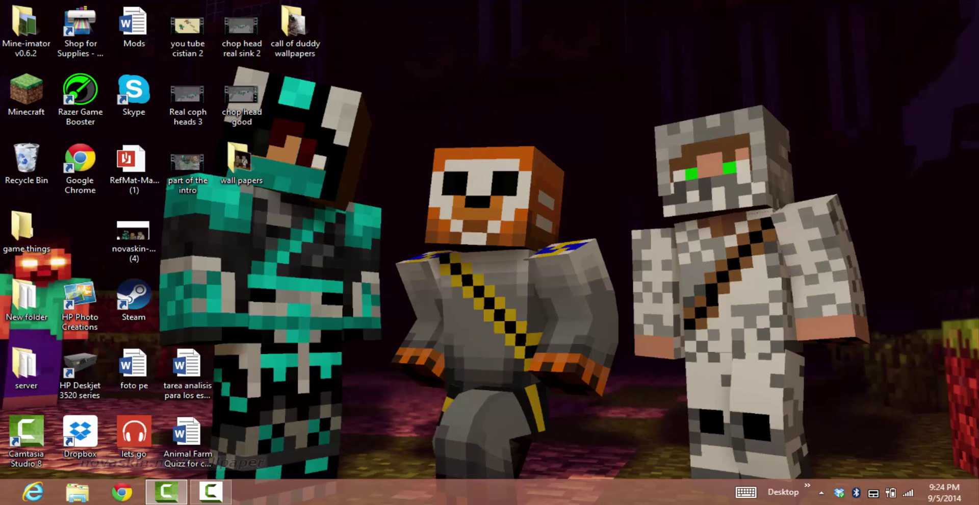
- Launch Minecraft 1.7.10 with the Forge profile from the desktop Minecraft Launcher
left_click(26, 94)
double_click(26, 94)
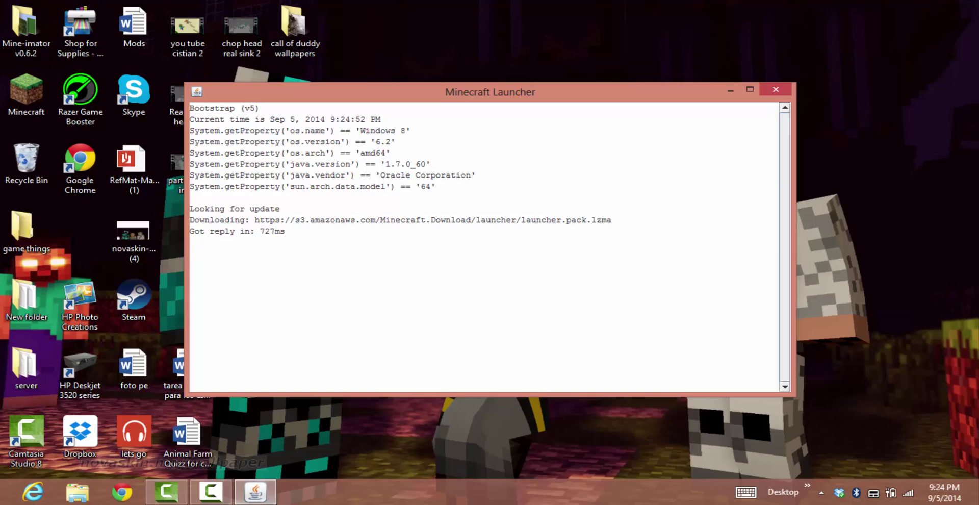
left_click_drag(489, 92, 464, 0)
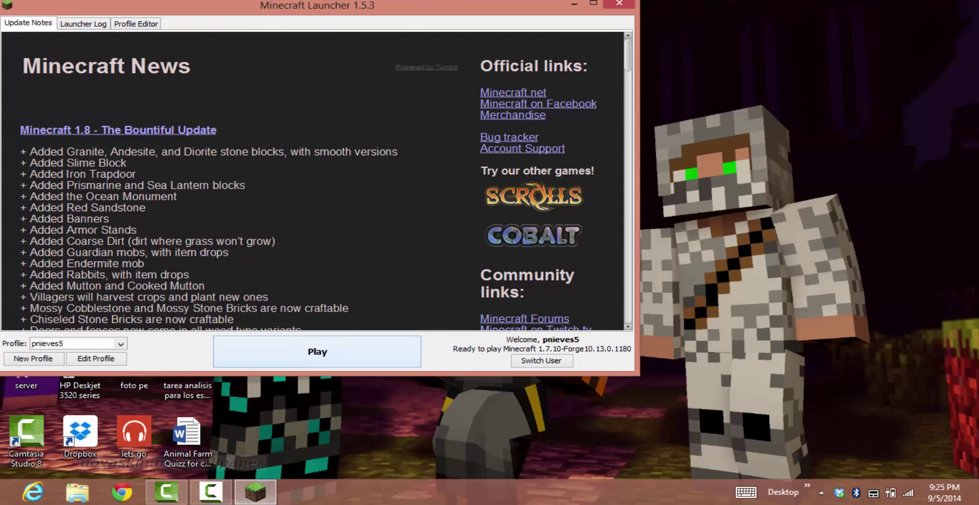
left_click(317, 352)
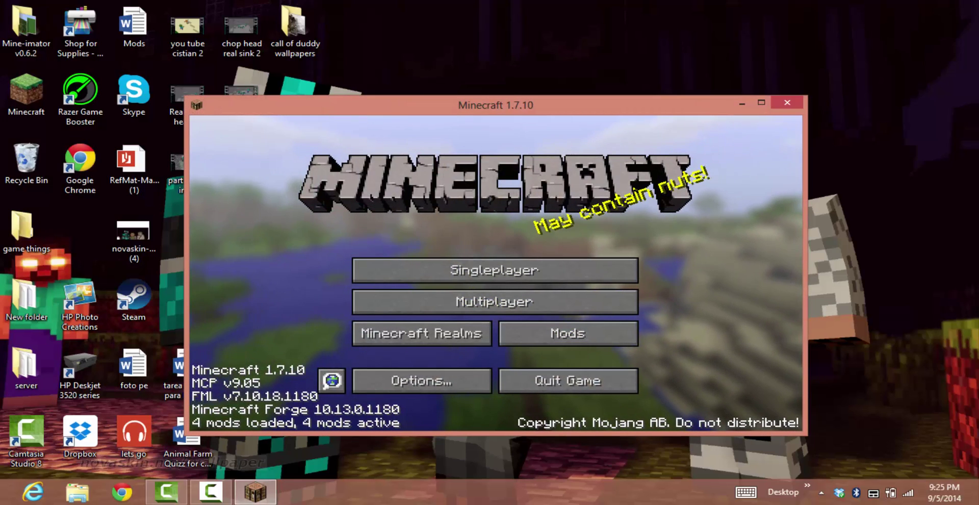
- Check the mods list to confirm Pixelmon 3.2.7 is loaded
left_click(567, 333)
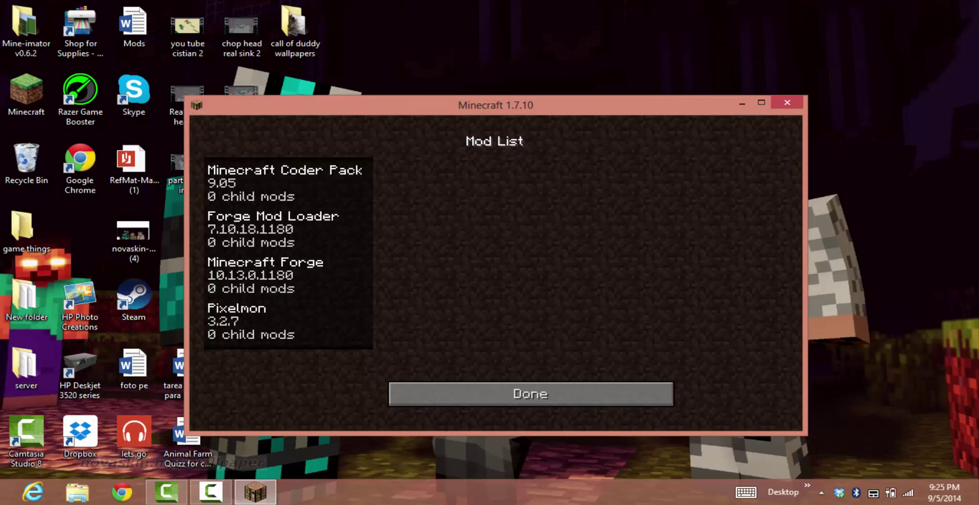
left_click(284, 321)
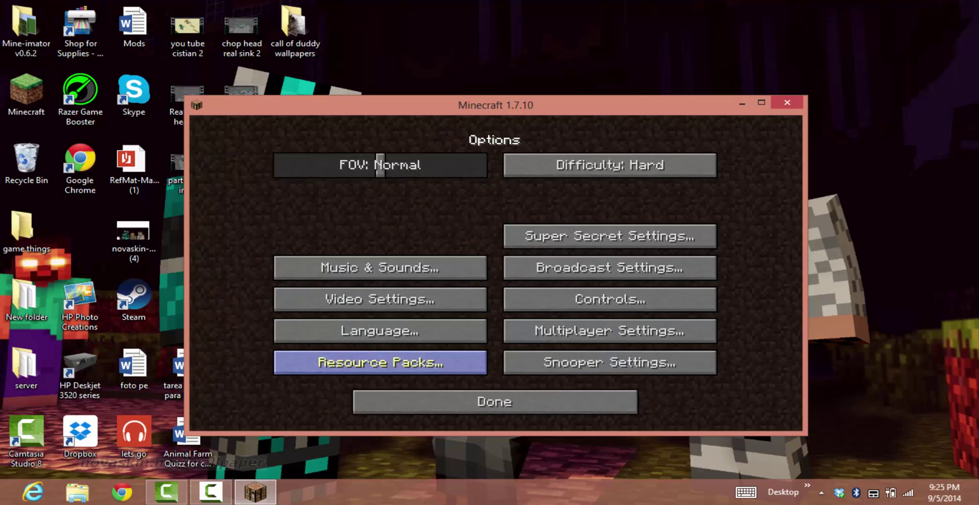
left_click(479, 400)
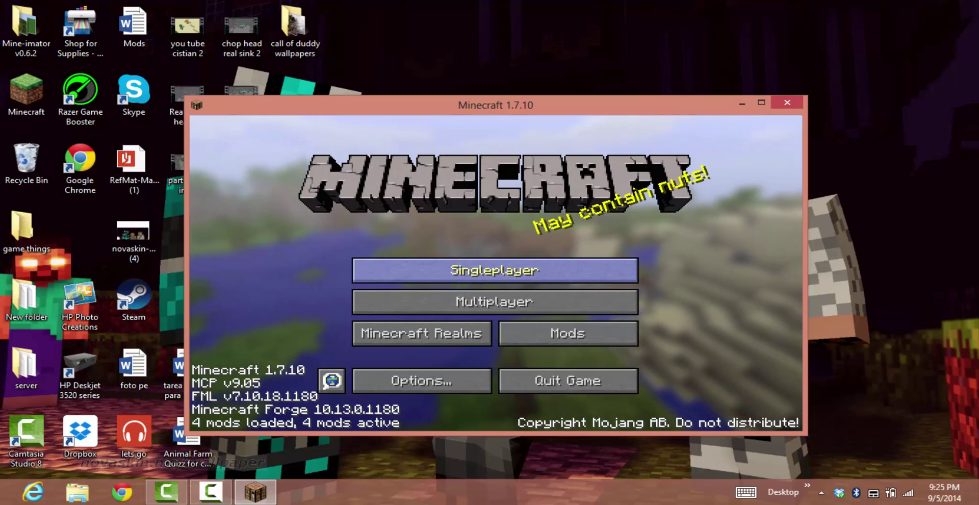
- Load the 'gun' singleplayer world
left_click(494, 270)
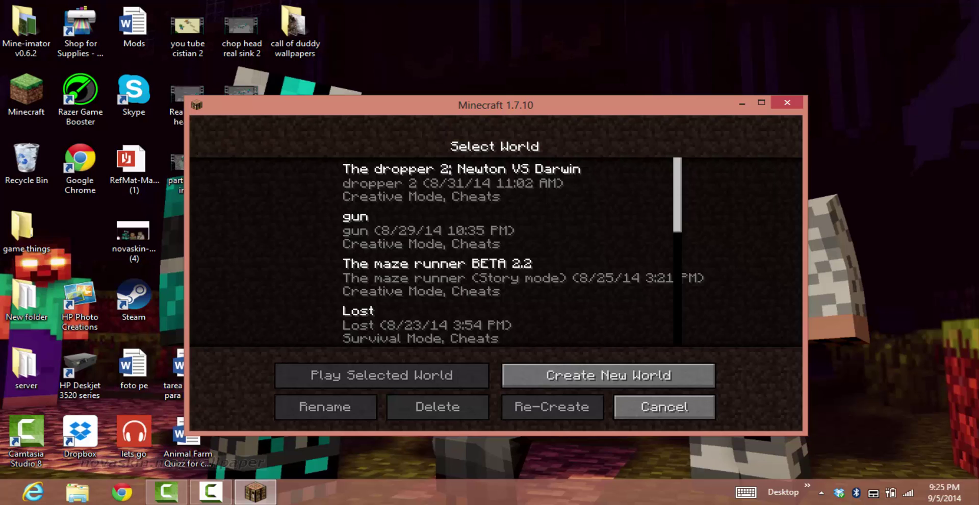
left_click(428, 230)
left_click(381, 374)
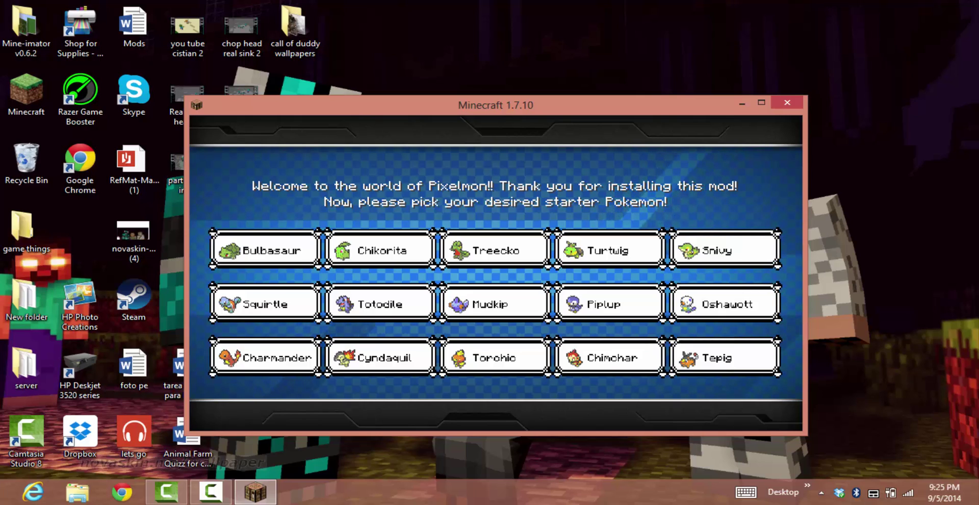
- Choose Charmander as the starter, send it out and retrieve it, then pause the game
left_click(265, 357)
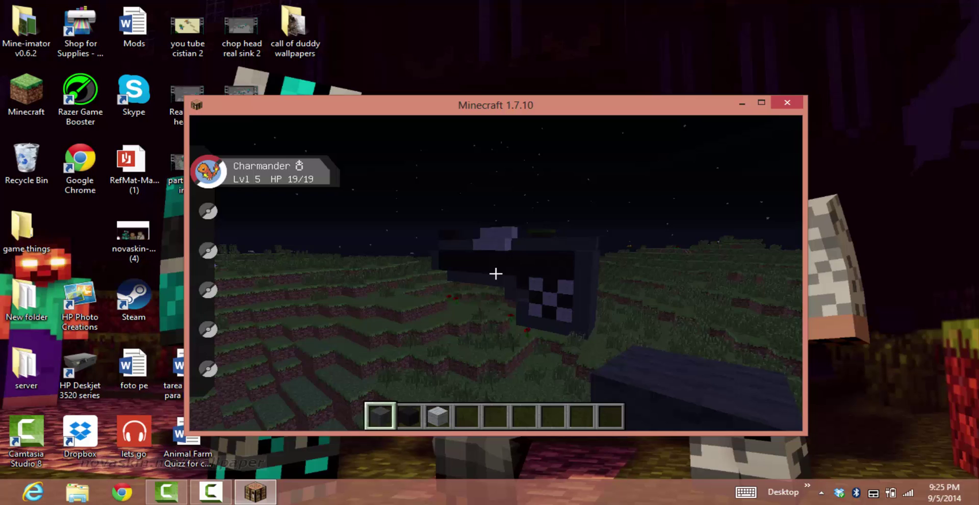
key("F3")
key("F3")
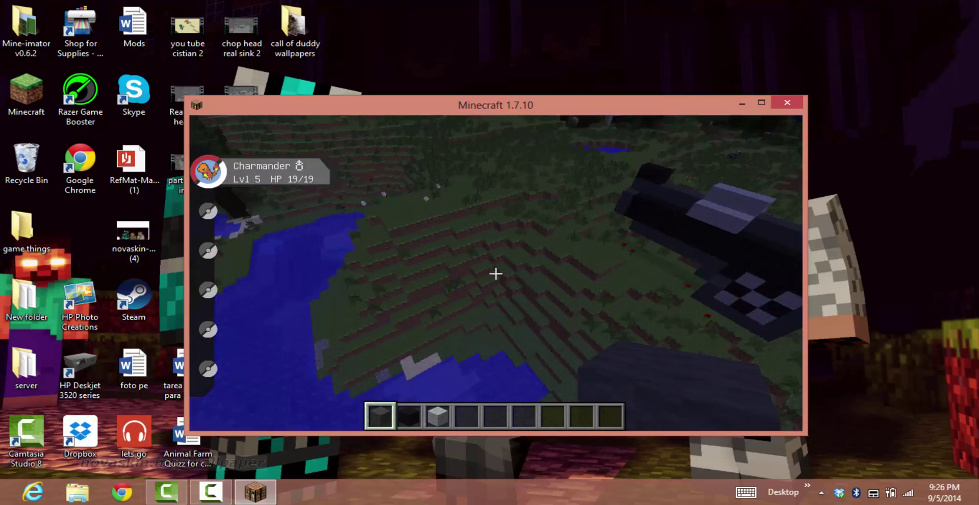
key("r")
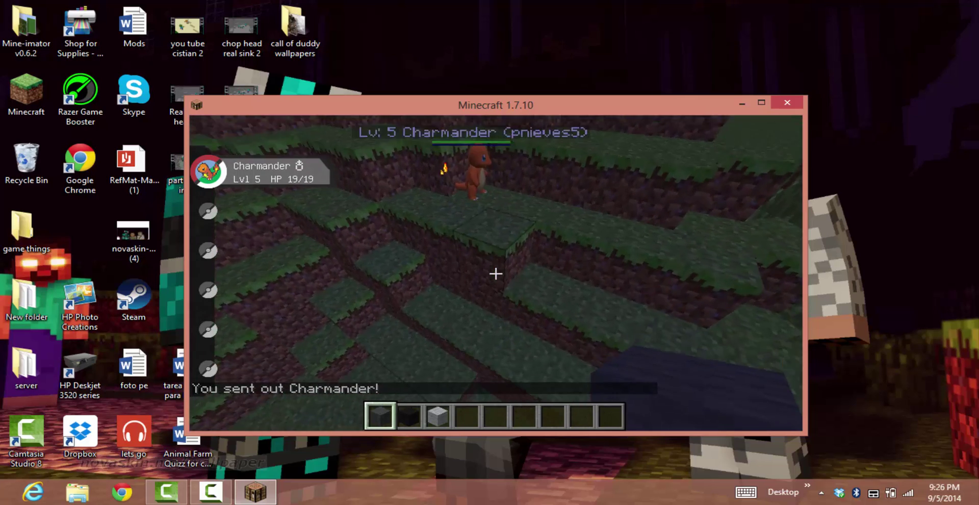
key("w")
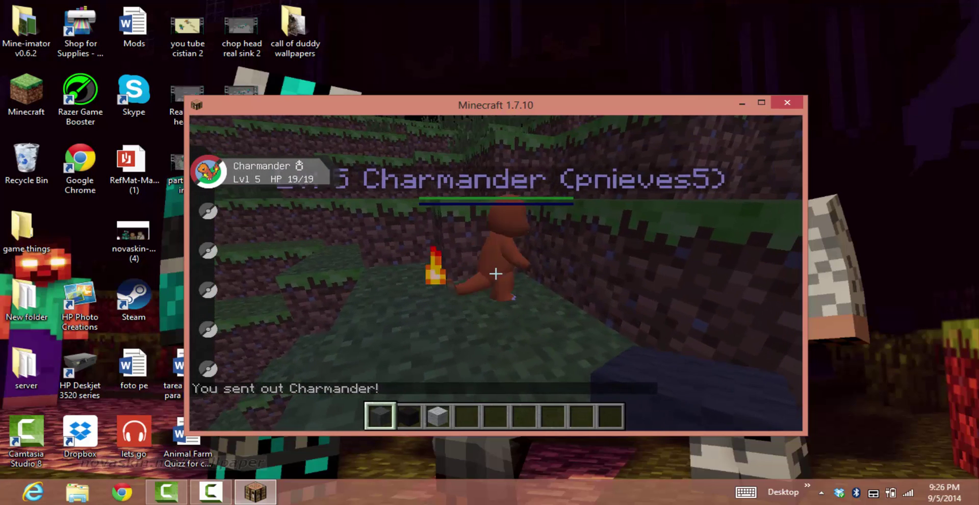
key("e")
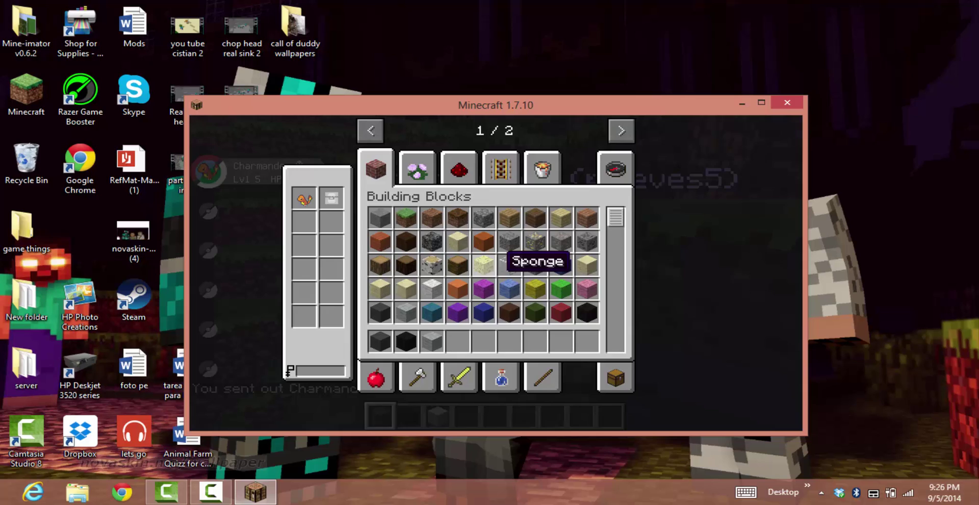
key("e")
key("r")
key("Escape")
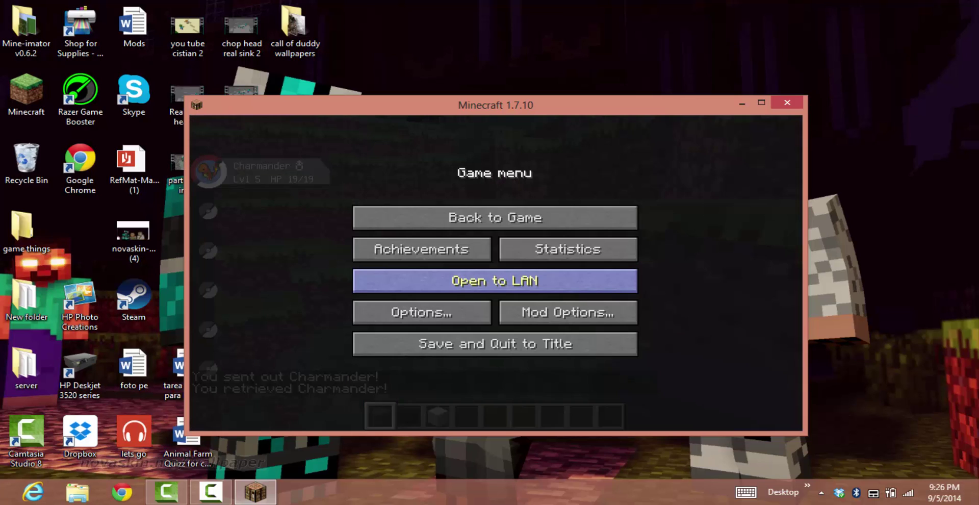
- Save and quit the gun world to the title screen, then quit Minecraft
left_click(494, 343)
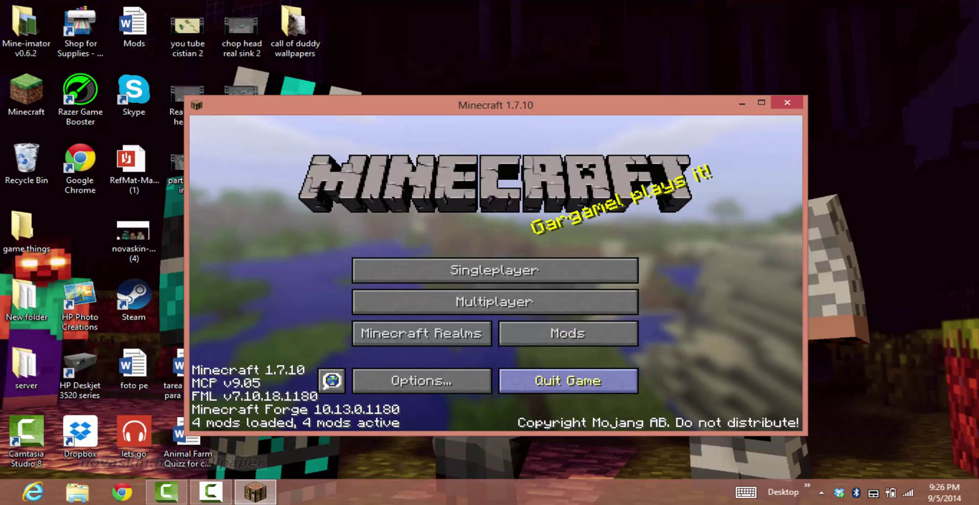
left_click(568, 380)
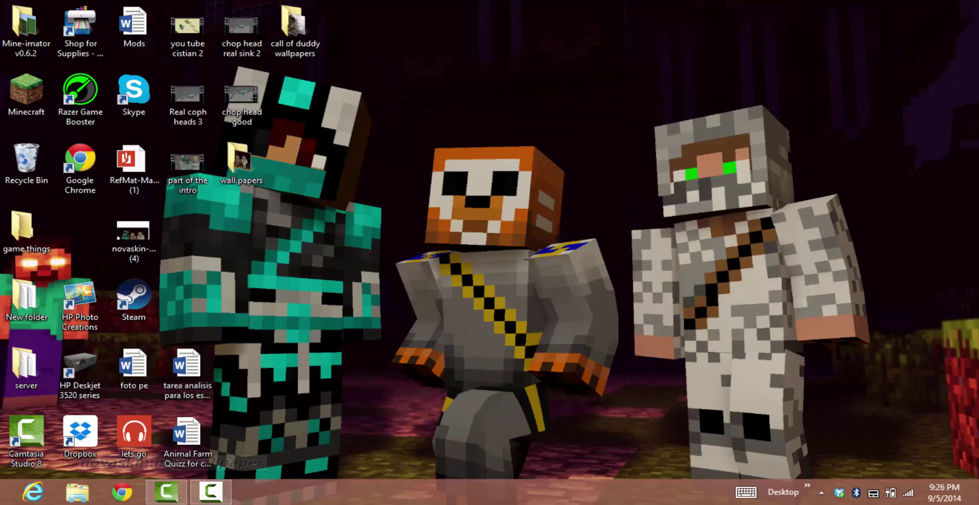